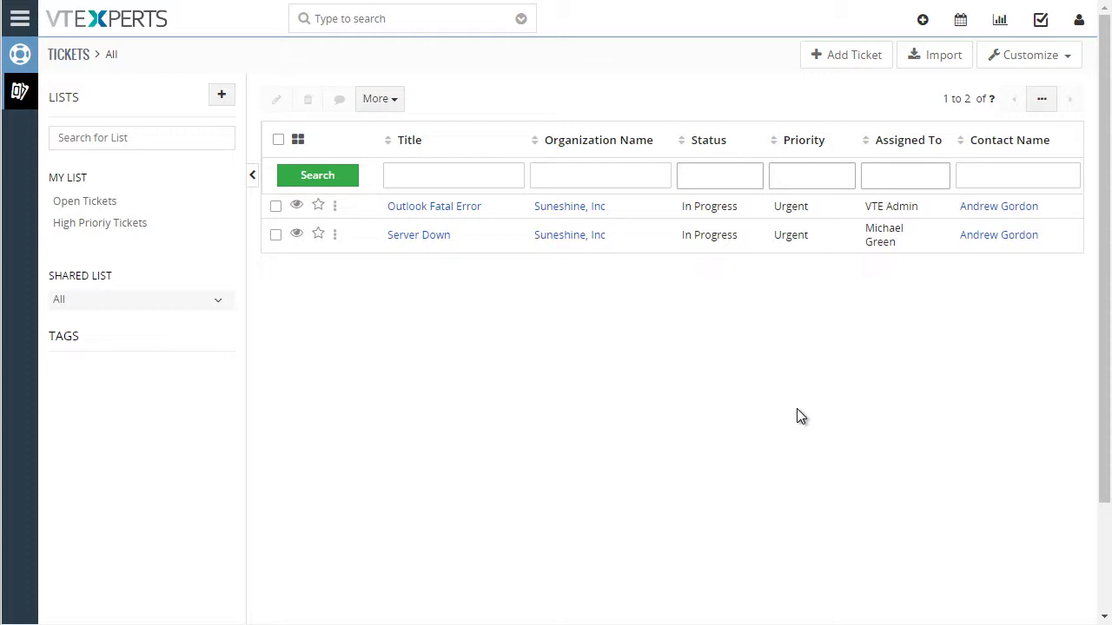
Step: Go to CRM Settings > Other Settings > SLA Policies to list the five policies
left_click(19, 19)
mouse_move(87, 260)
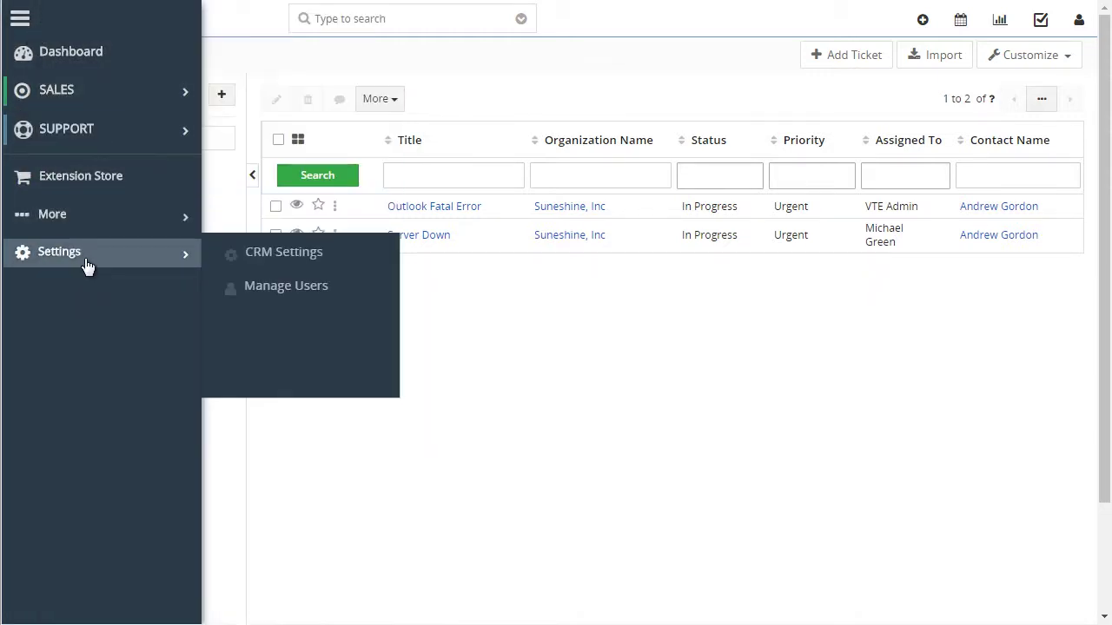
left_click(289, 261)
left_click(101, 389)
left_click(82, 459)
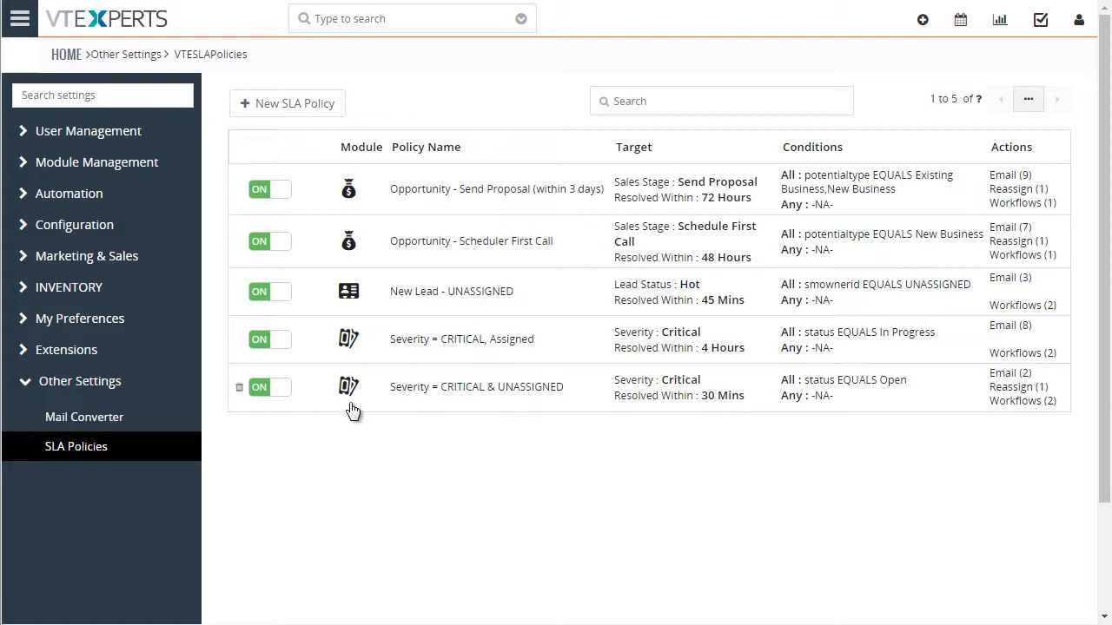
Step: Open the Severity = CRITICAL & UNASSIGNED policy and review its name, module and Severity picklist field
left_click(521, 392)
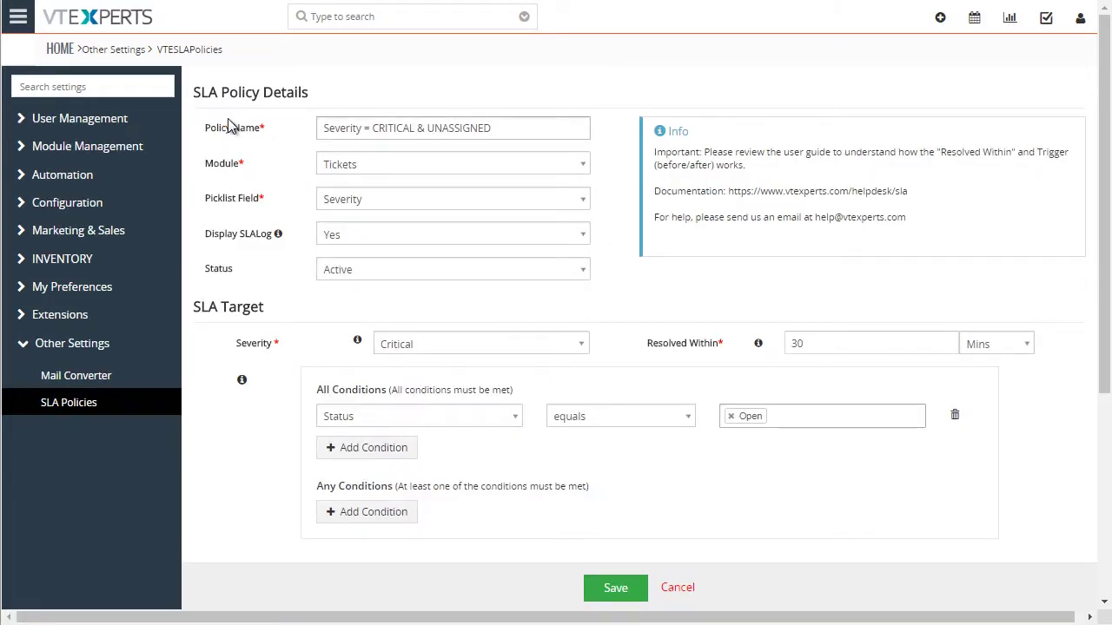
left_click_drag(346, 129, 489, 139)
left_click_drag(206, 164, 243, 165)
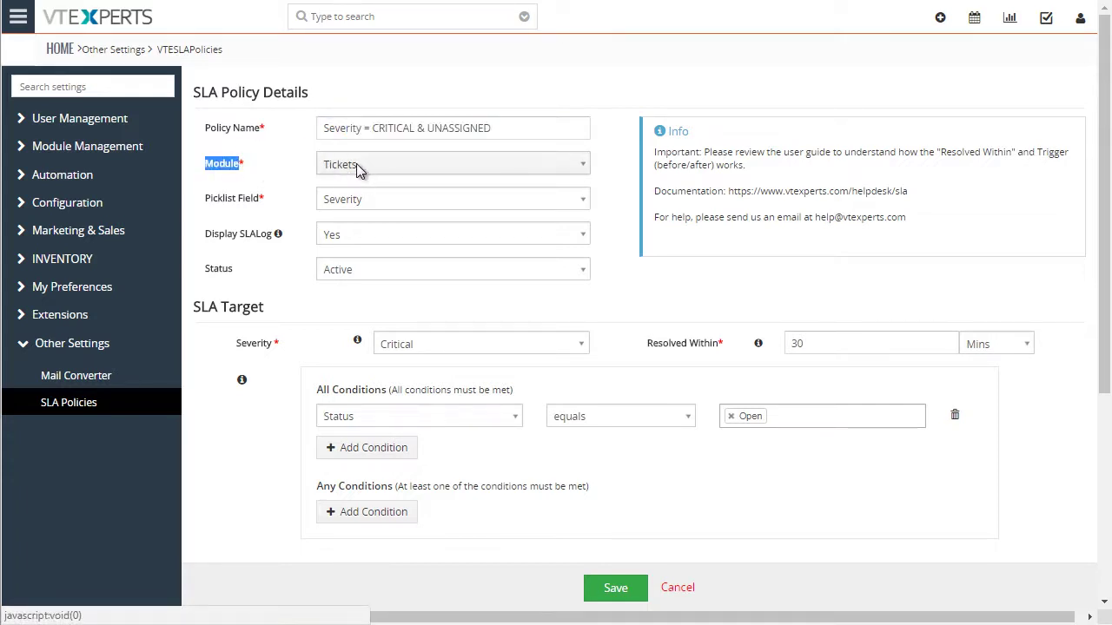
left_click_drag(238, 199, 289, 204)
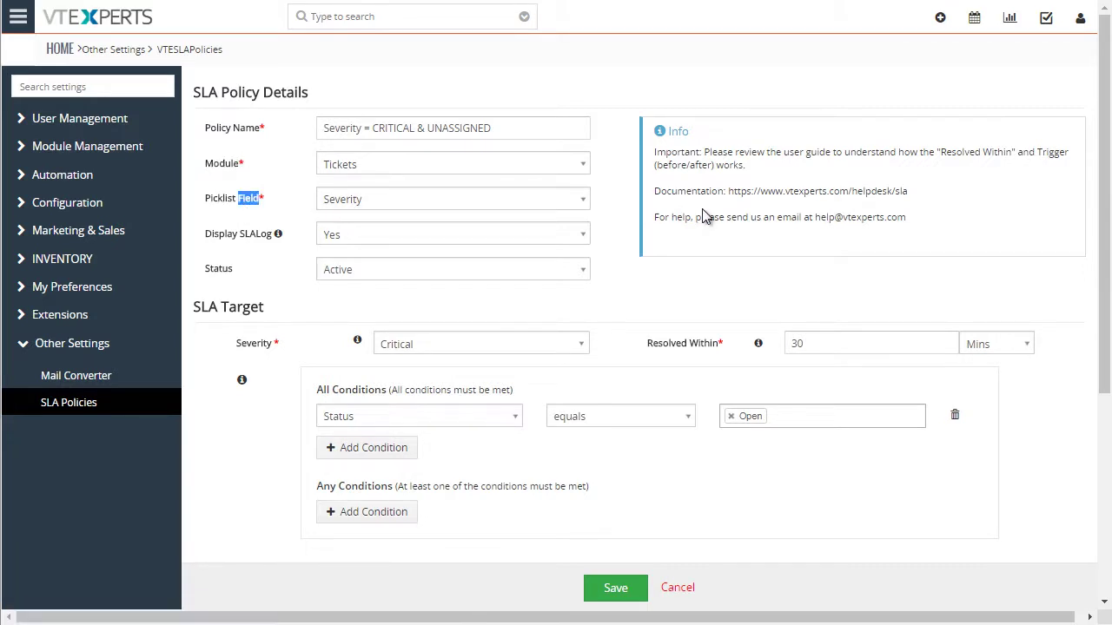
left_click(580, 201)
left_click(581, 201)
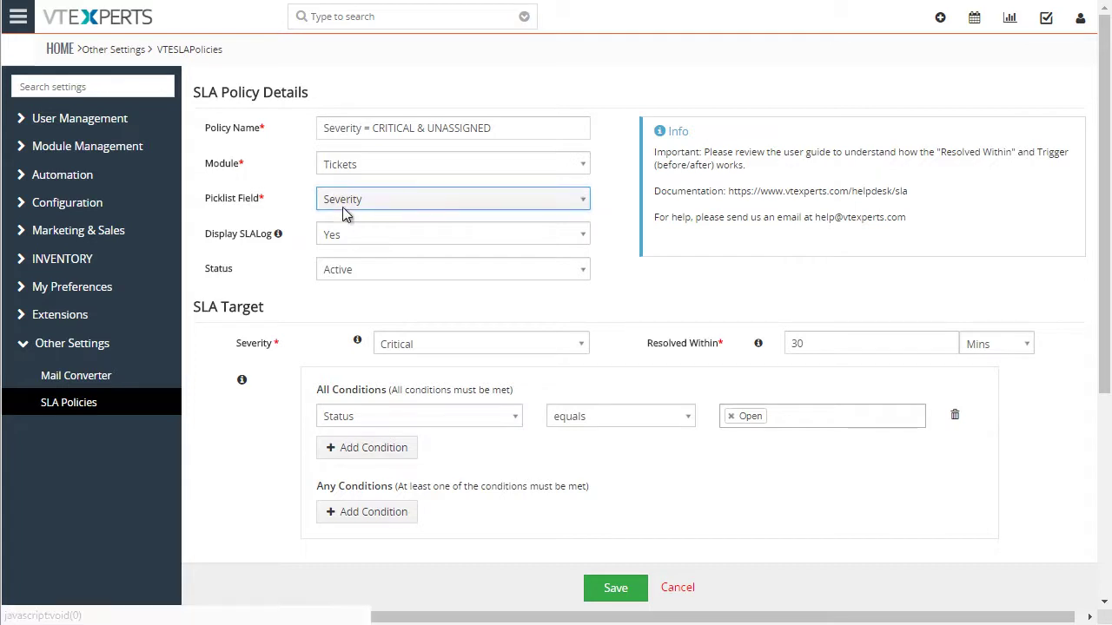
Step: Review the display SLA log setting and confirm Critical as the target severity
left_click(252, 242)
double_click(252, 242)
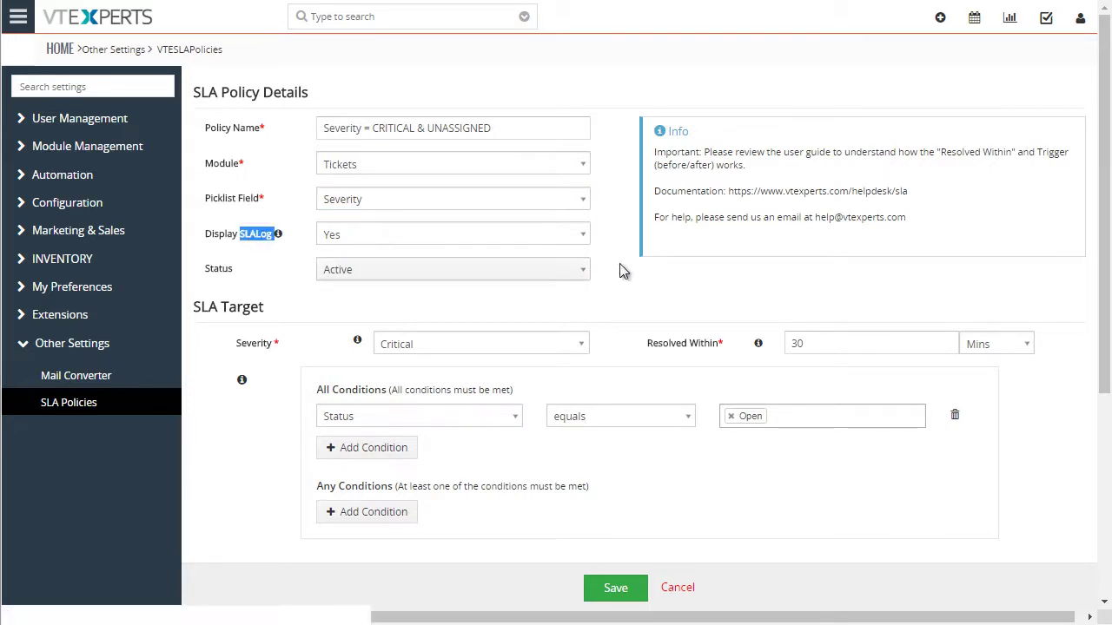
left_click(658, 281)
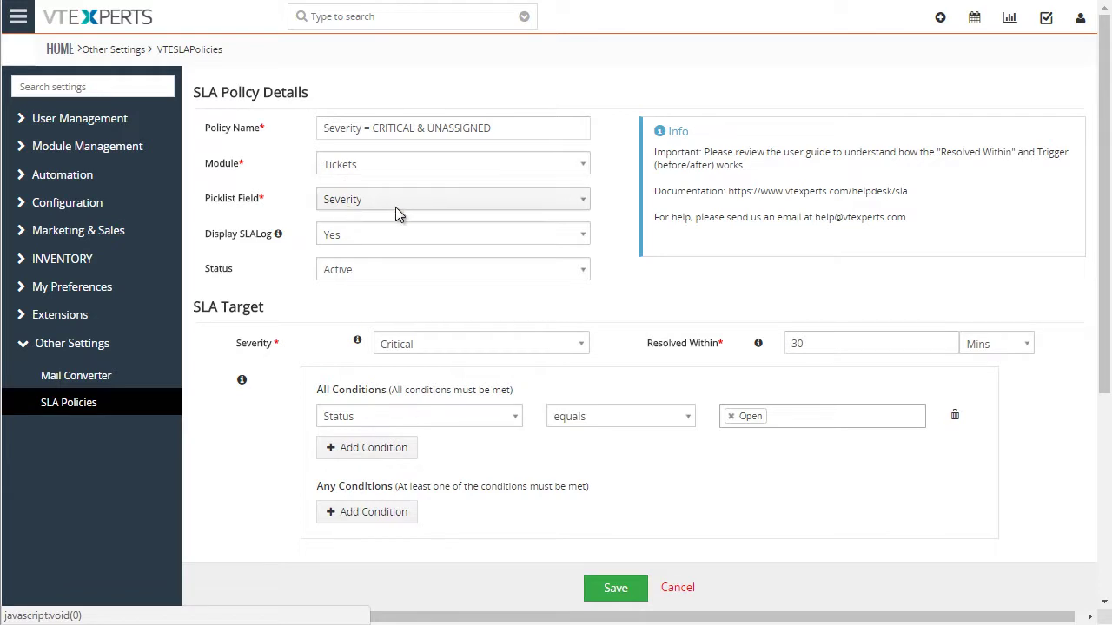
left_click(431, 348)
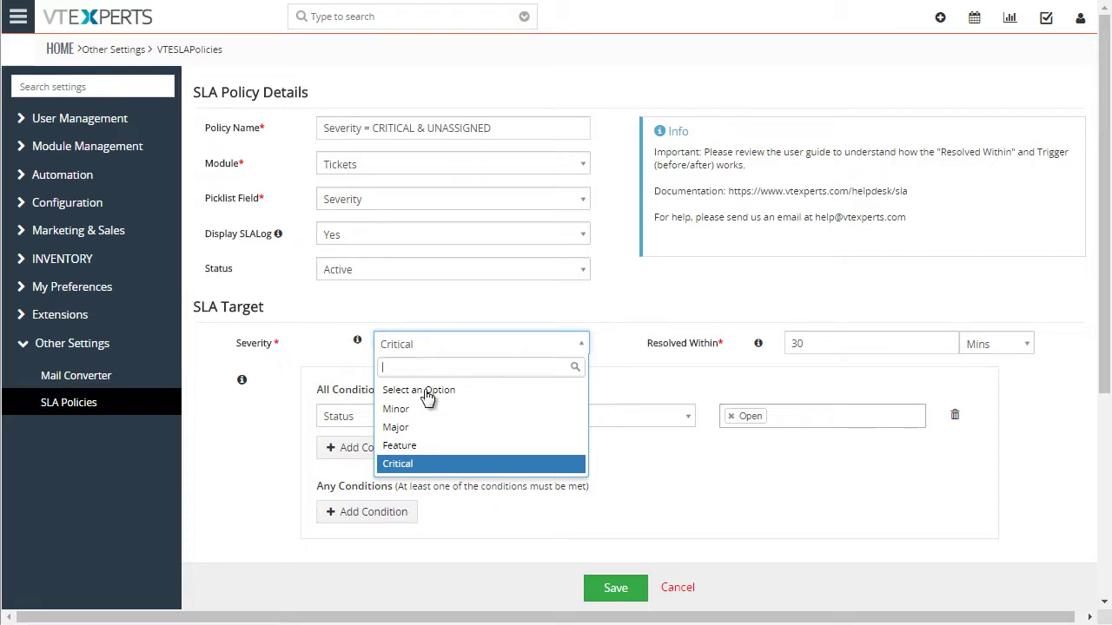
left_click(421, 467)
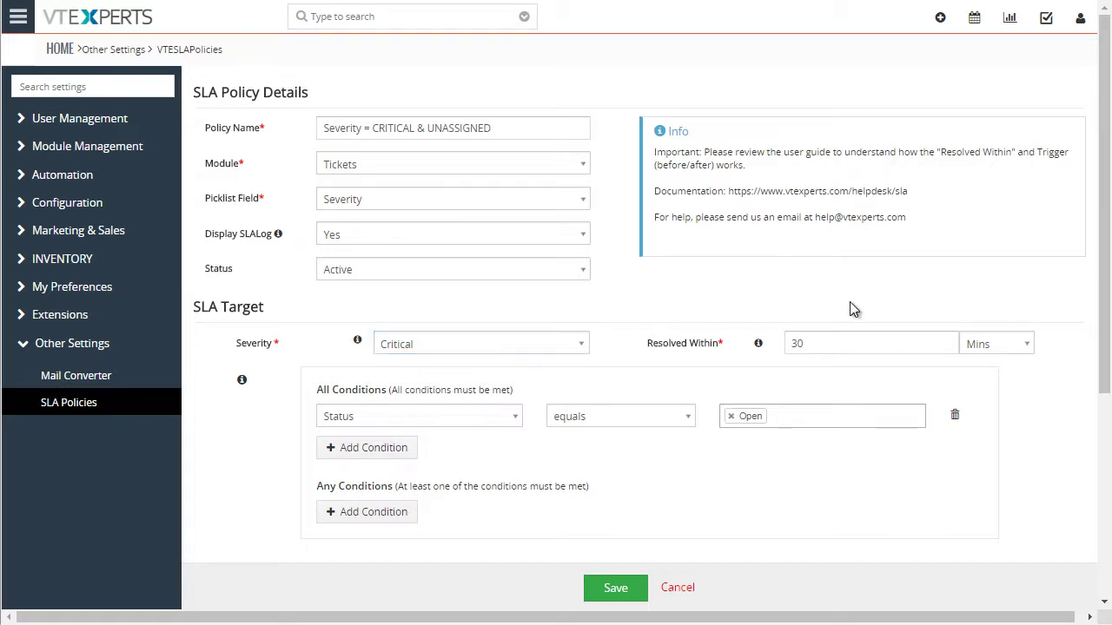
scroll(827, 282, "down", 1)
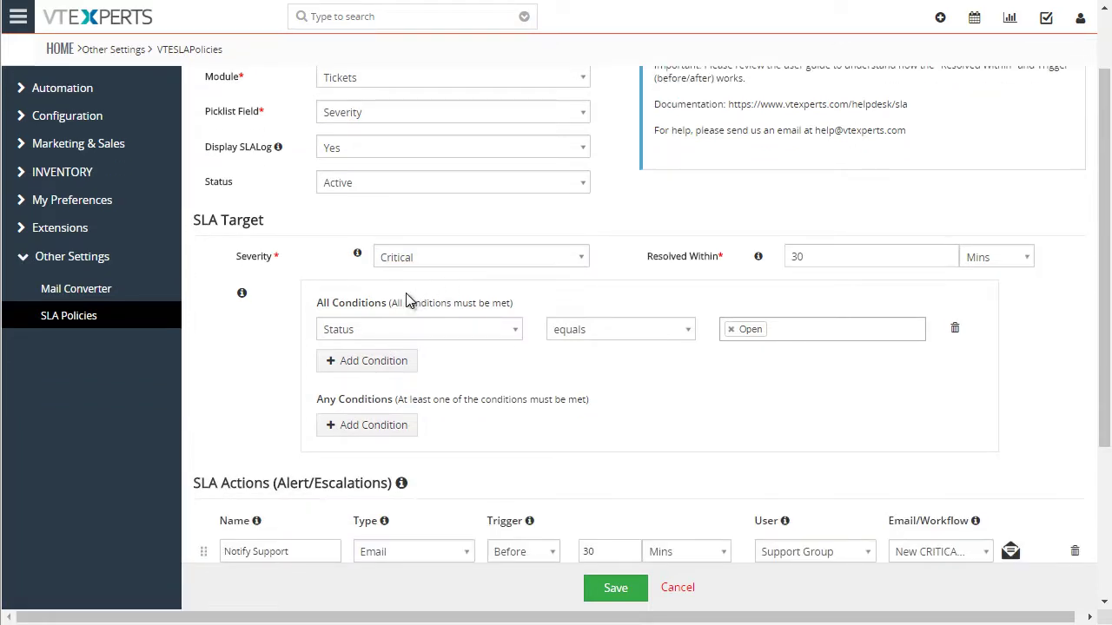
left_click_drag(327, 303, 436, 302)
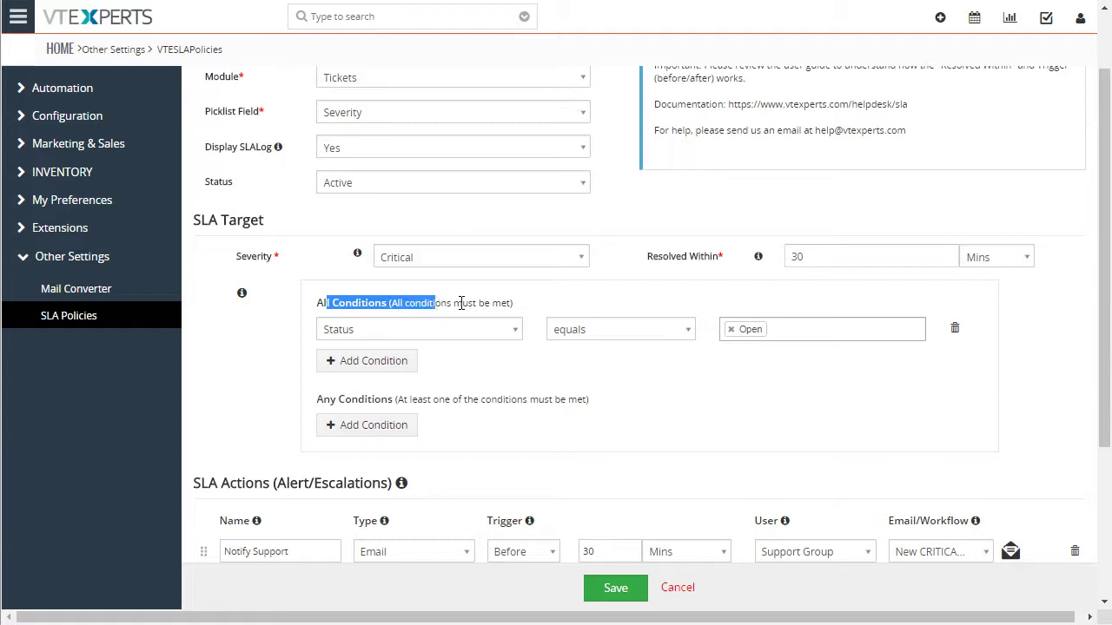
left_click(722, 298)
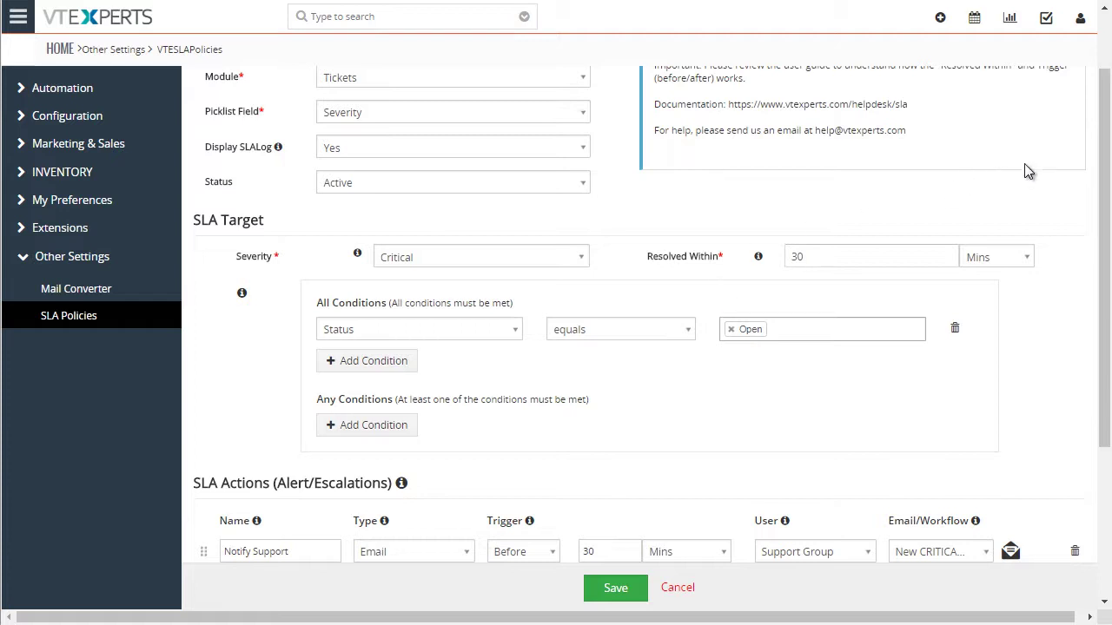
left_click_drag(1101, 121, 1099, 206)
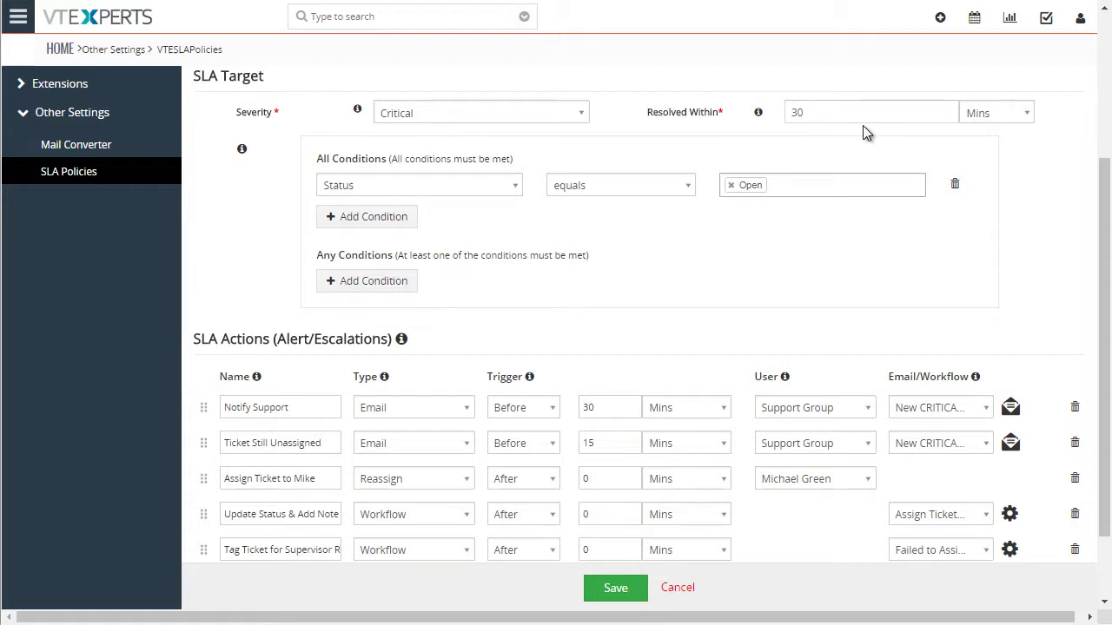
left_click(309, 402)
left_click(375, 414)
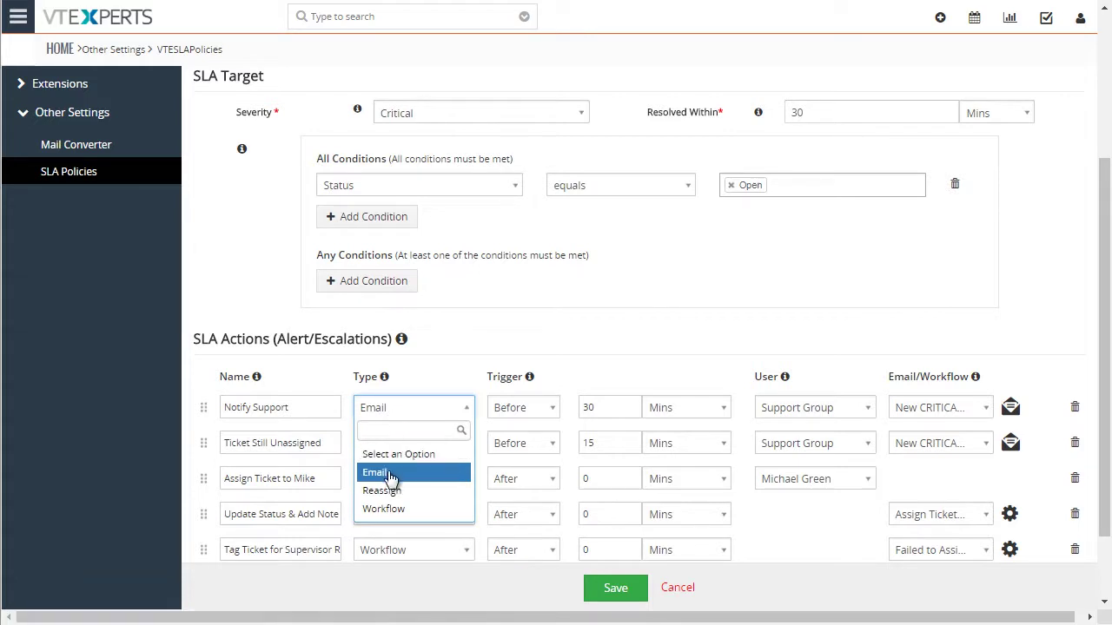
left_click(530, 340)
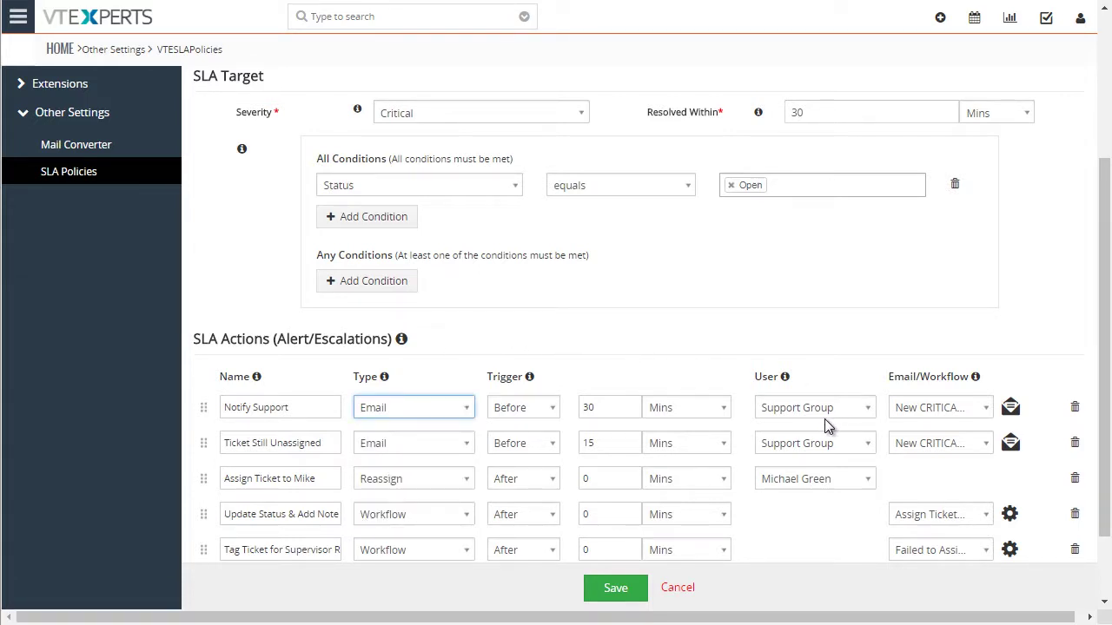
left_click(959, 409)
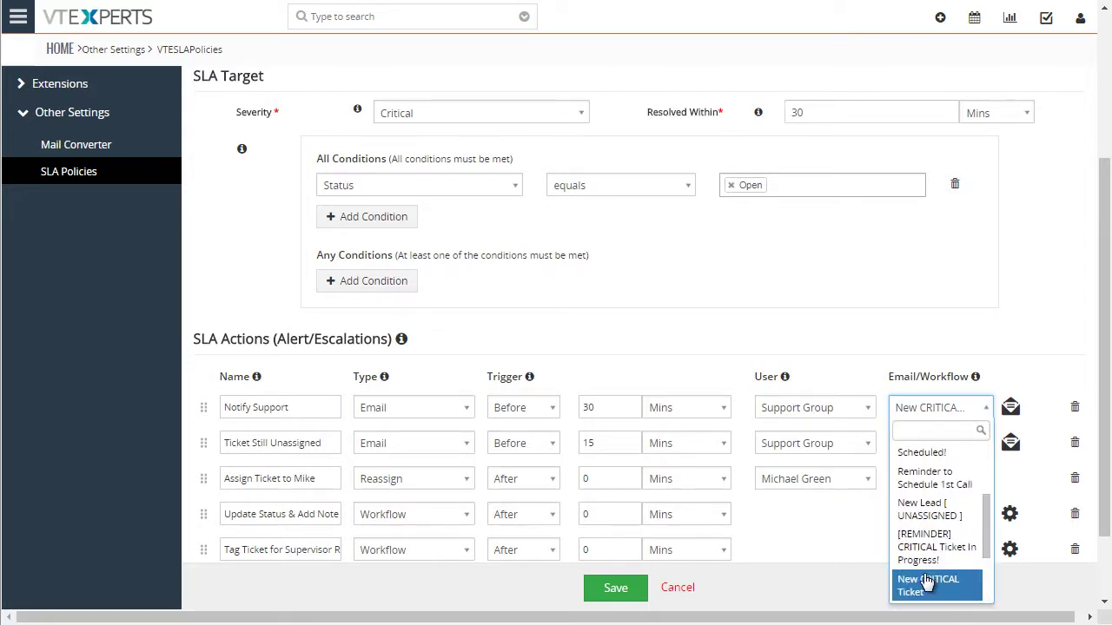
left_click(912, 371)
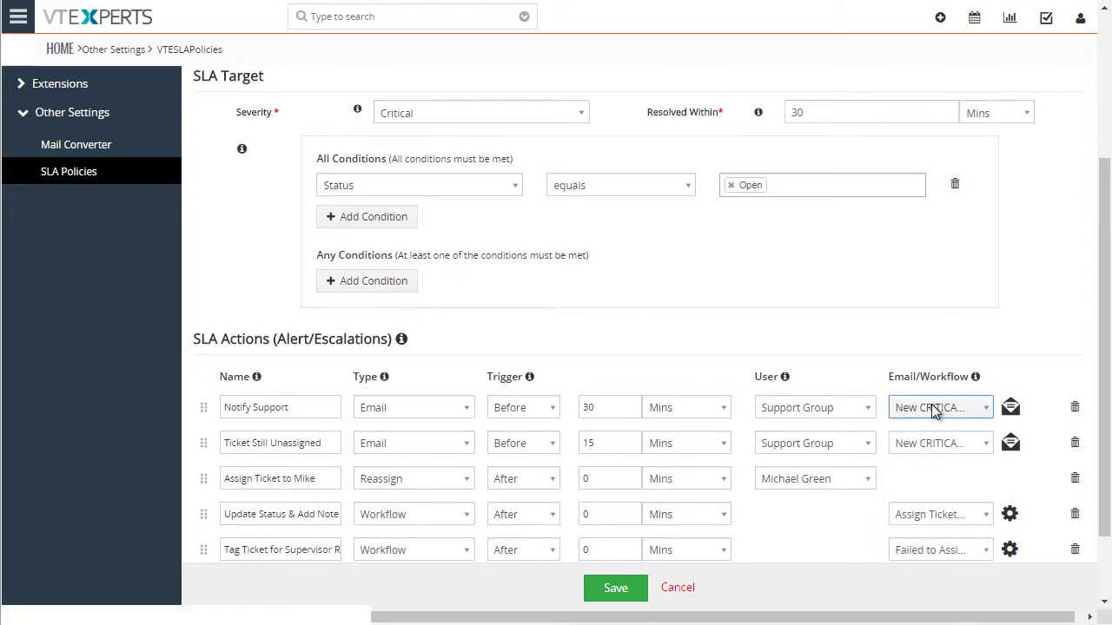
left_click(1010, 408)
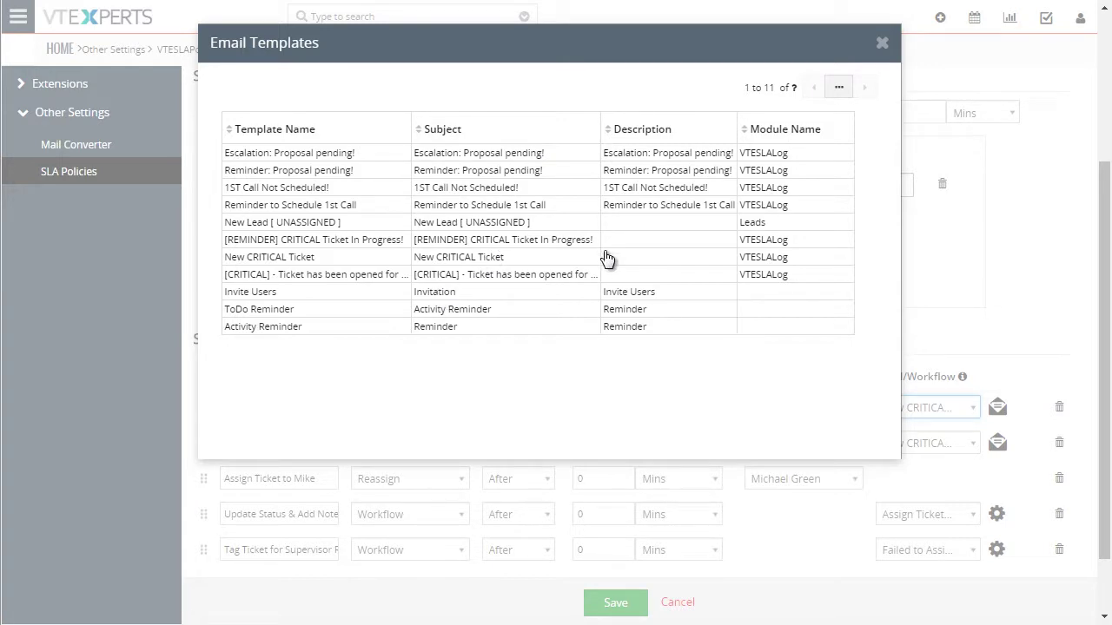
left_click(882, 44)
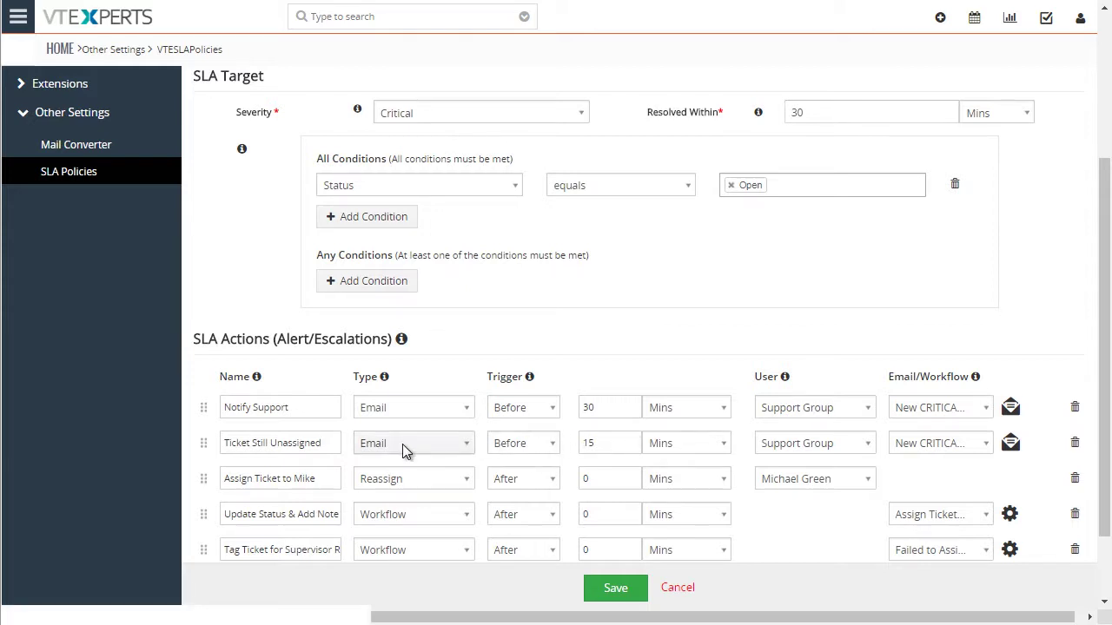
left_click(817, 448)
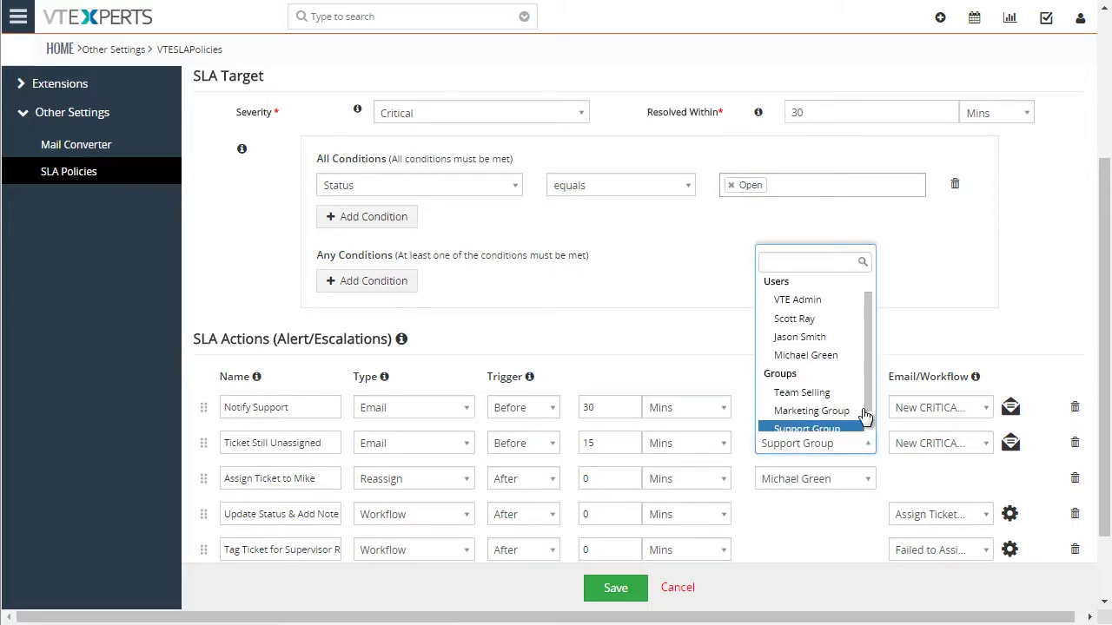
left_click_drag(869, 365, 869, 401)
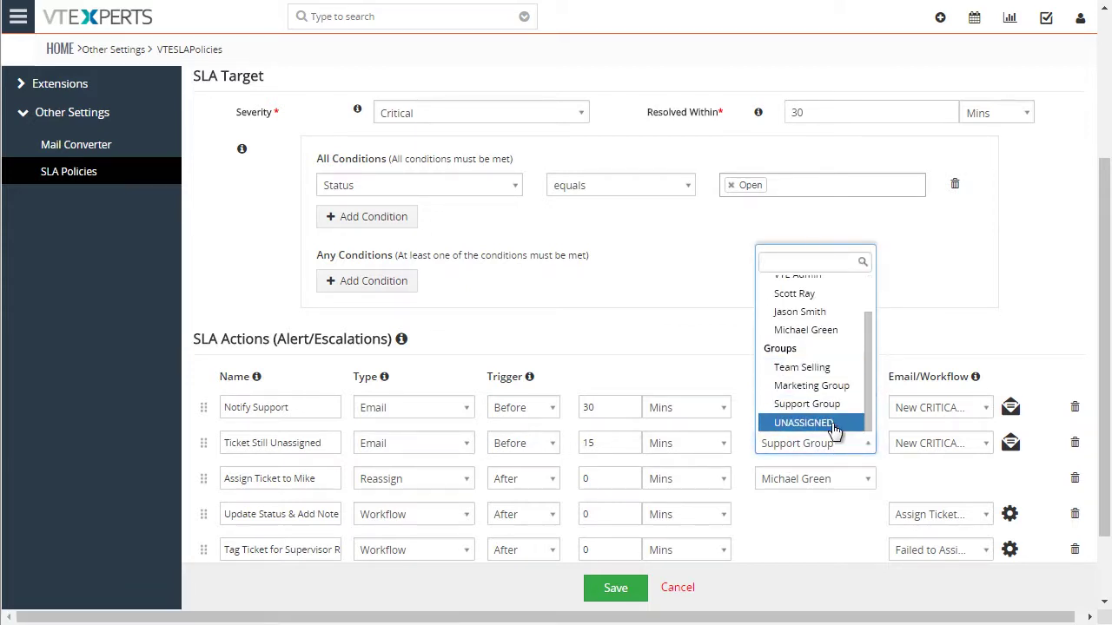
scroll(819, 291, "up", 1)
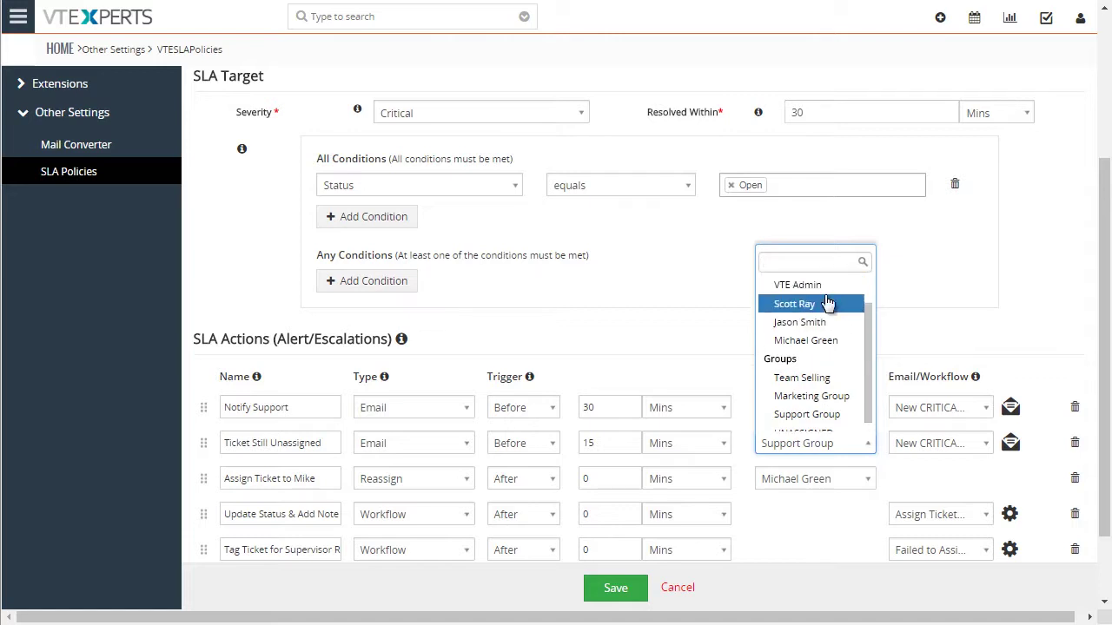
left_click(941, 352)
left_click(952, 443)
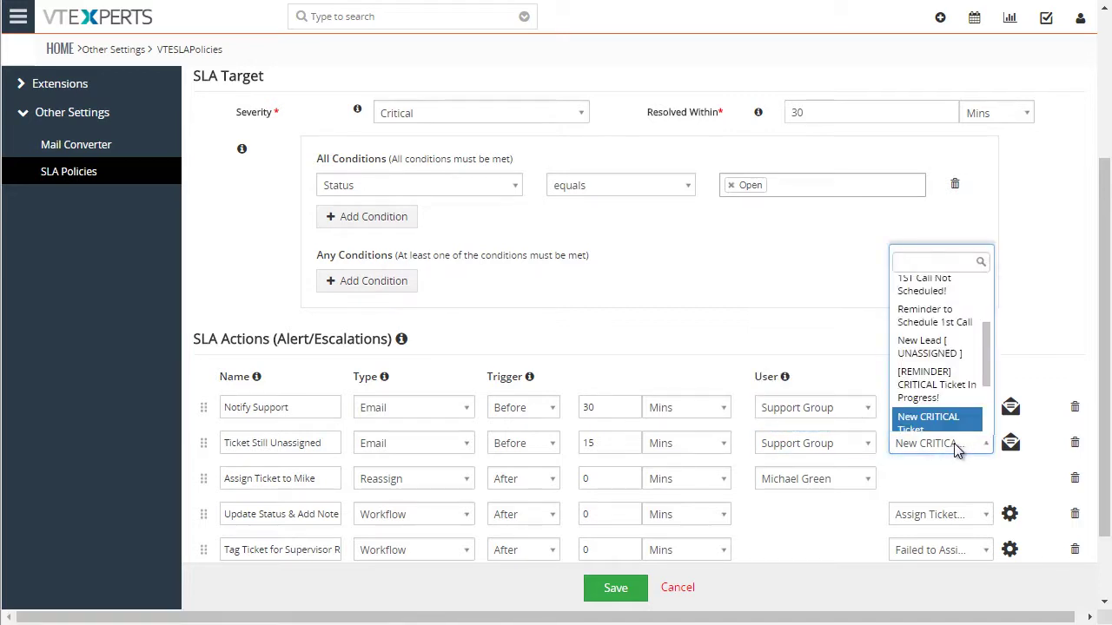
left_click_drag(985, 370, 984, 400)
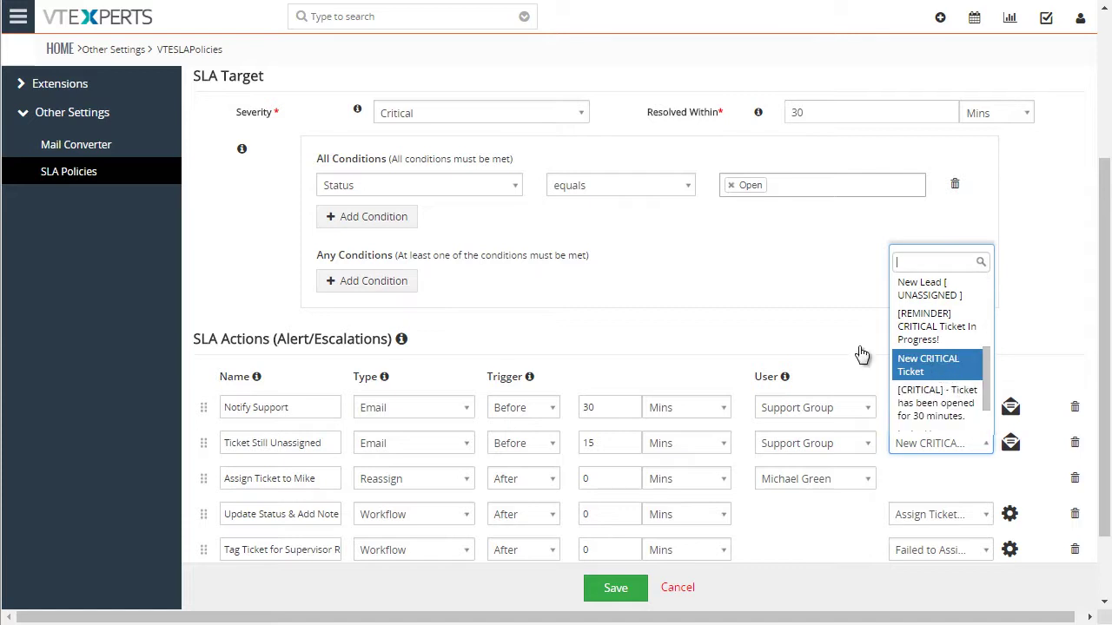
left_click(834, 345)
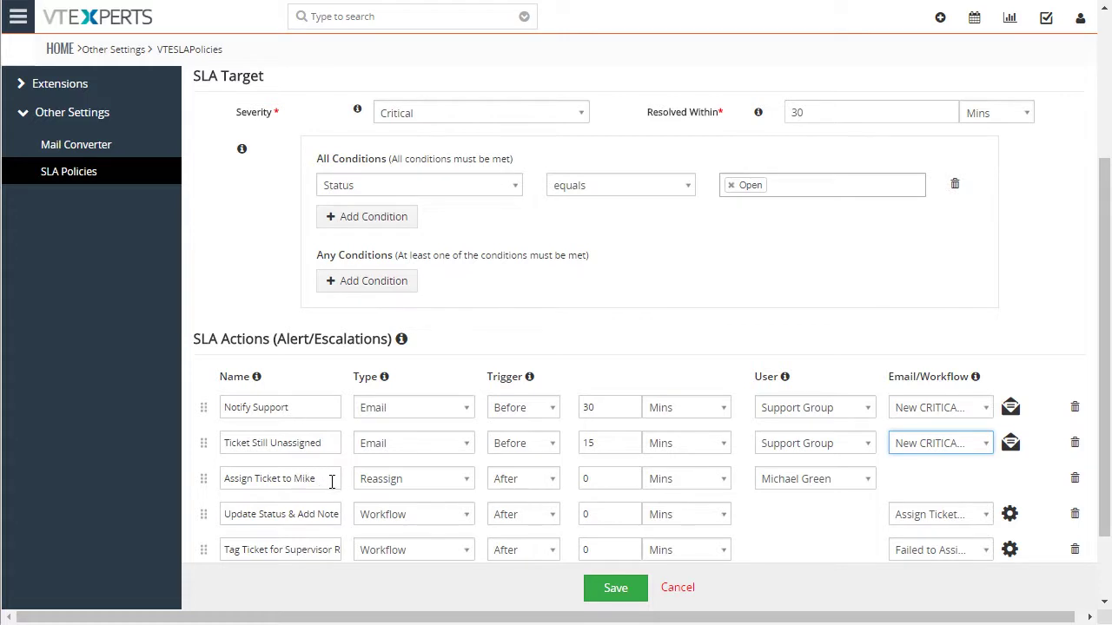
left_click(416, 476)
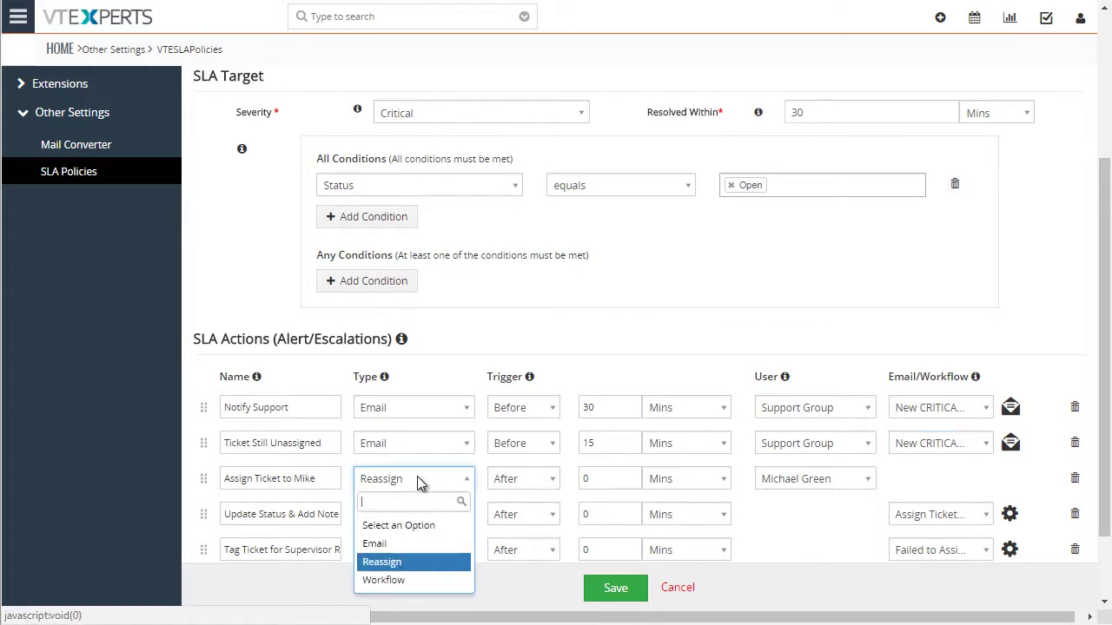
left_click(617, 483)
left_click(606, 481)
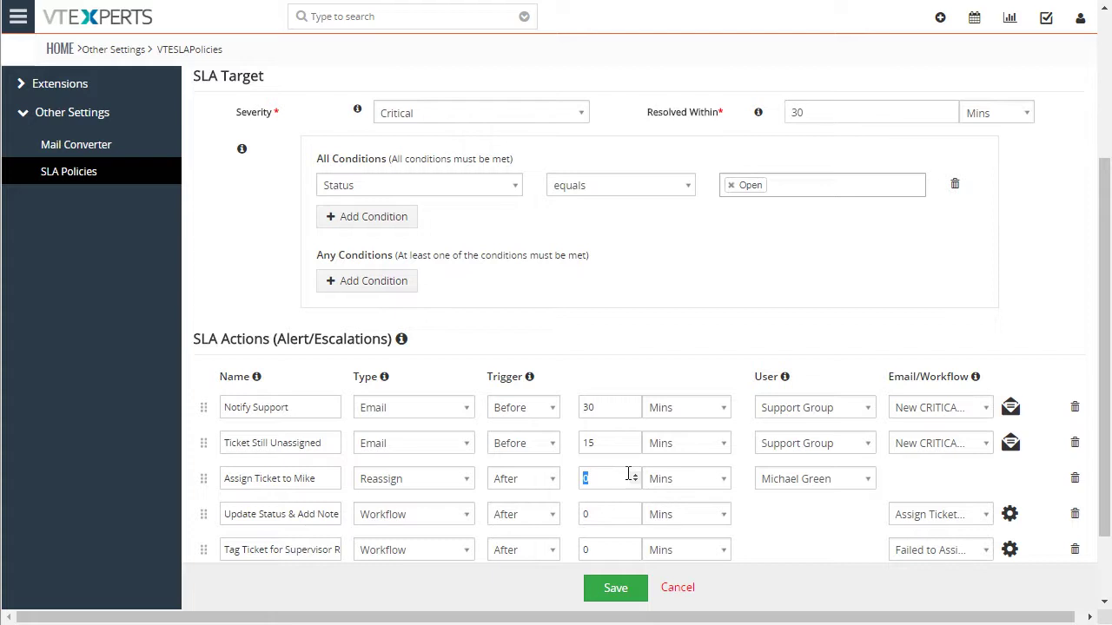
left_click(860, 478)
left_click(856, 477)
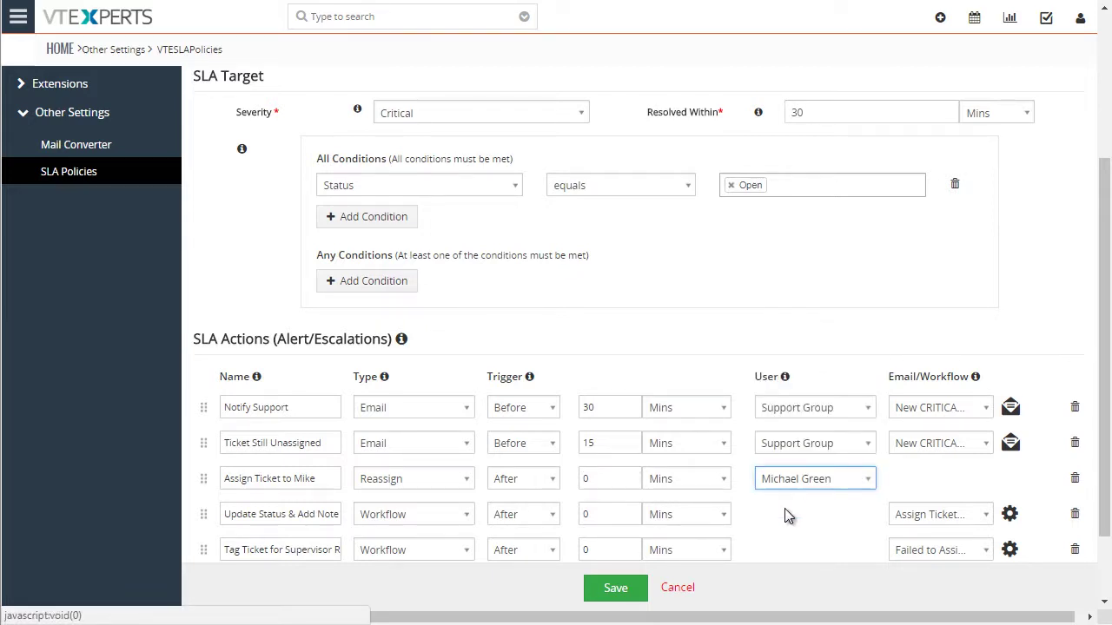
scroll(786, 512, "down", 1)
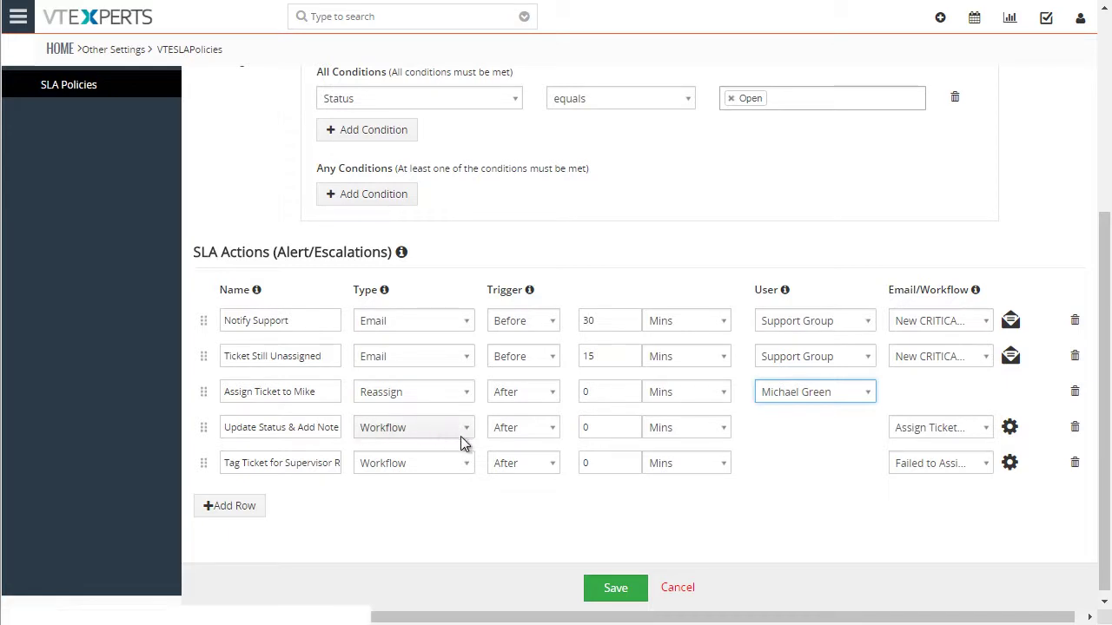
left_click(949, 425)
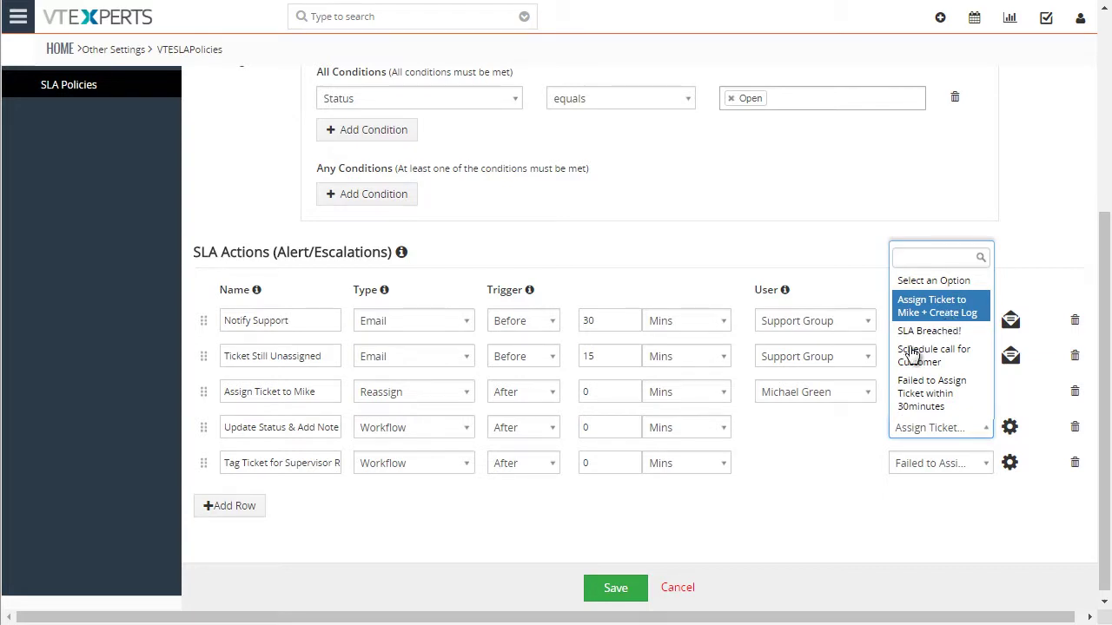
left_click(841, 432)
left_click_drag(612, 426, 569, 431)
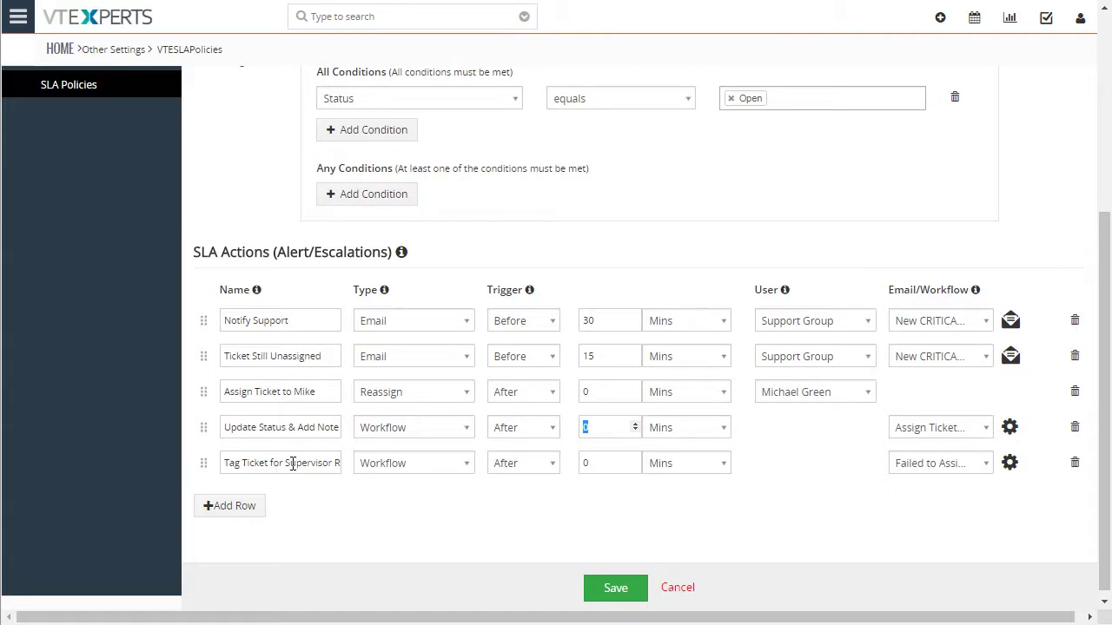
left_click_drag(292, 463, 339, 460)
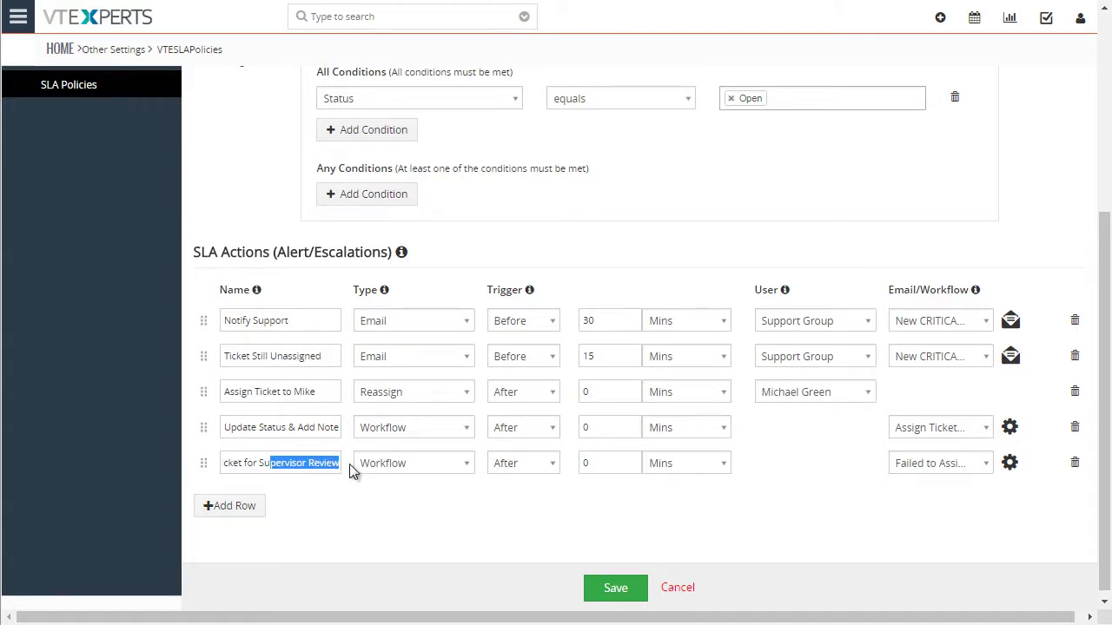
left_click(769, 489)
left_click(968, 465)
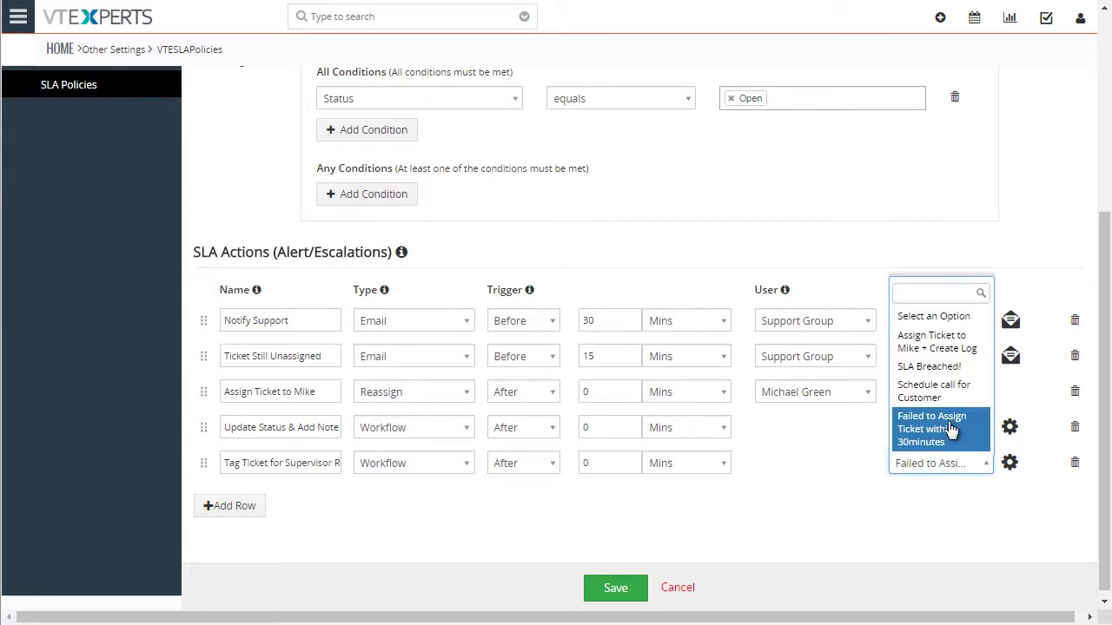
left_click(952, 429)
left_click_drag(618, 464, 580, 465)
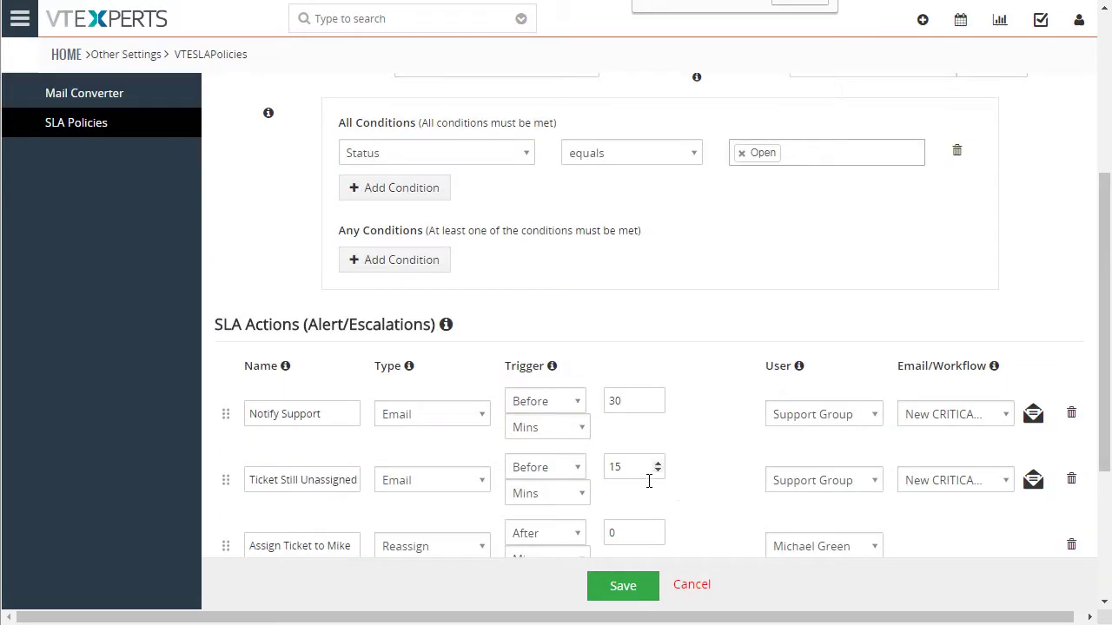
Step: Cancel the edit, open the Severity = CRITICAL, Assigned policy and confirm its Critical severity
left_click(698, 588)
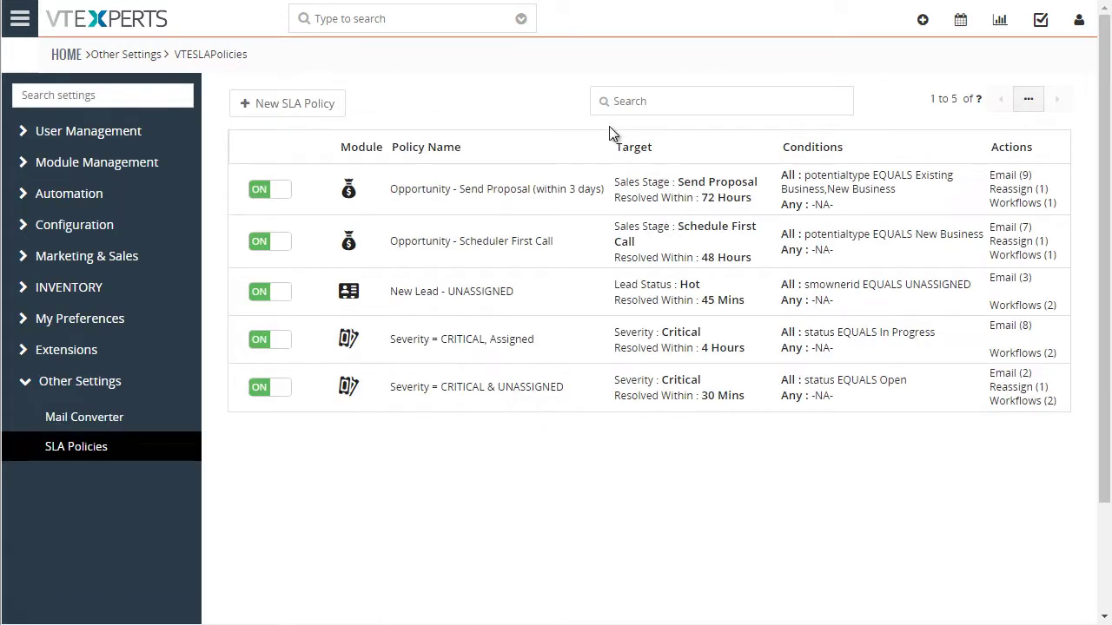
left_click(498, 345)
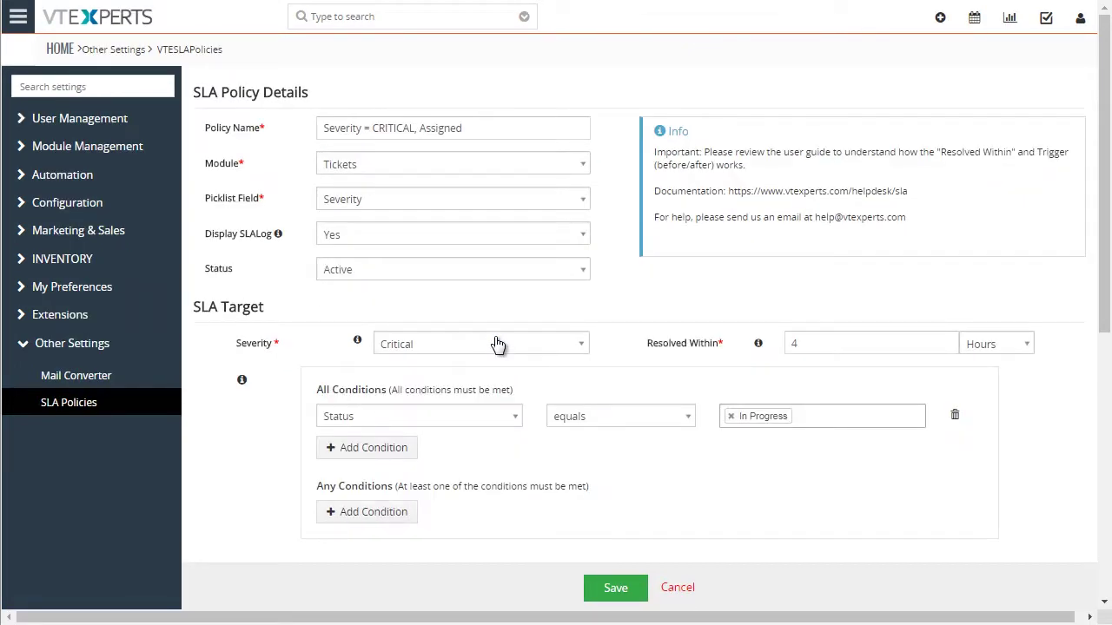
left_click(379, 349)
left_click(461, 328)
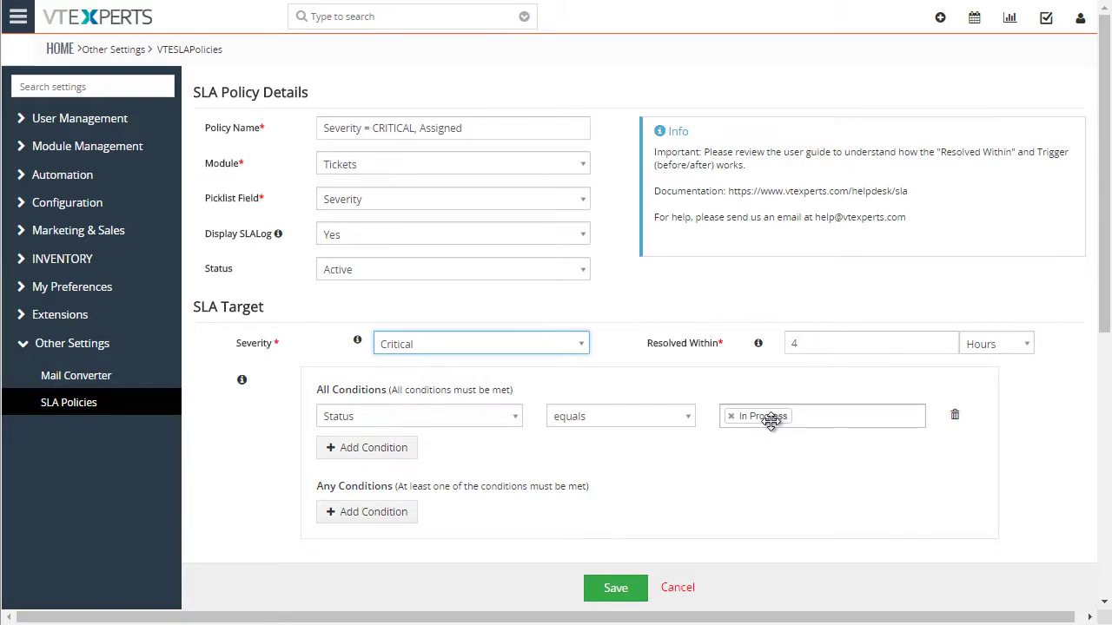
Step: Check the policy's 4 Hours resolved-within target for In Progress tickets
left_click(809, 341)
key("ctrl+a")
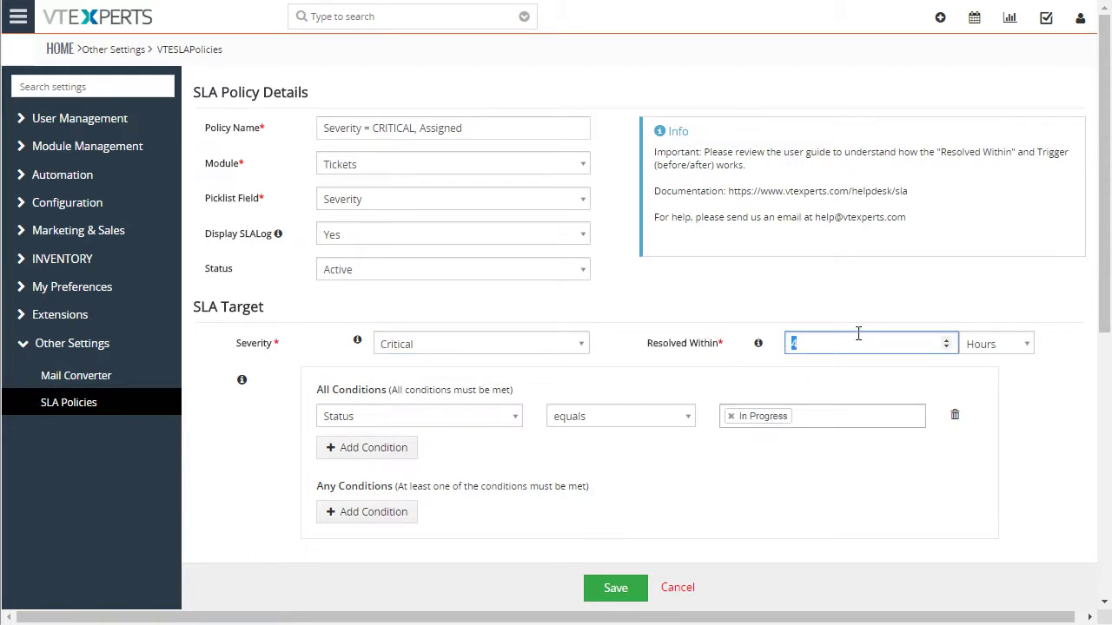
left_click(946, 356)
left_click_drag(1101, 276, 1096, 323)
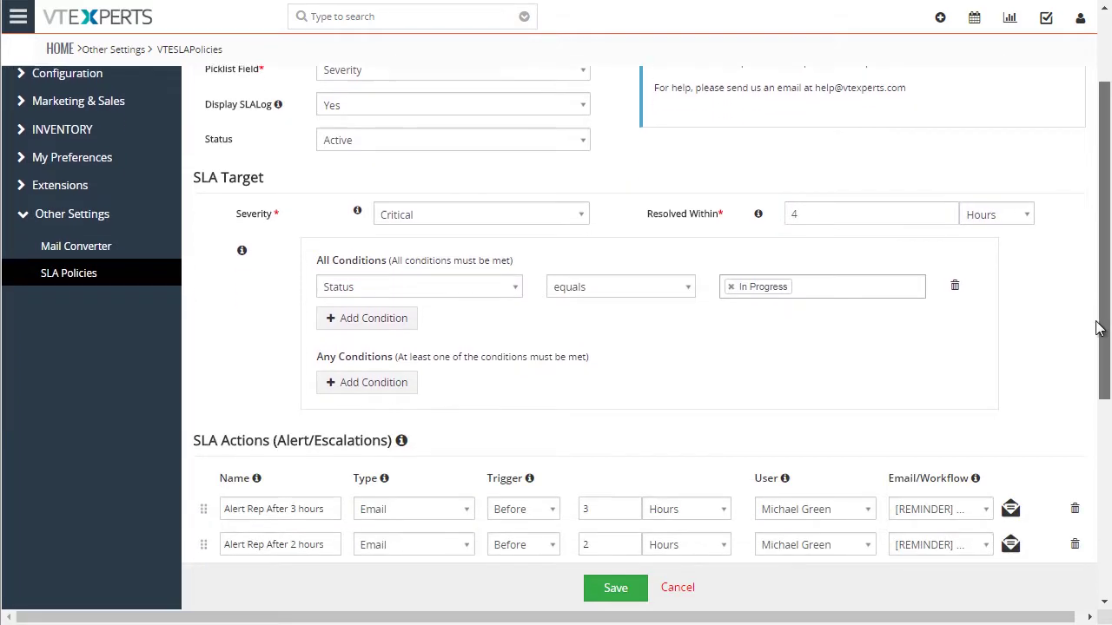
scroll(1096, 323, "down", 3)
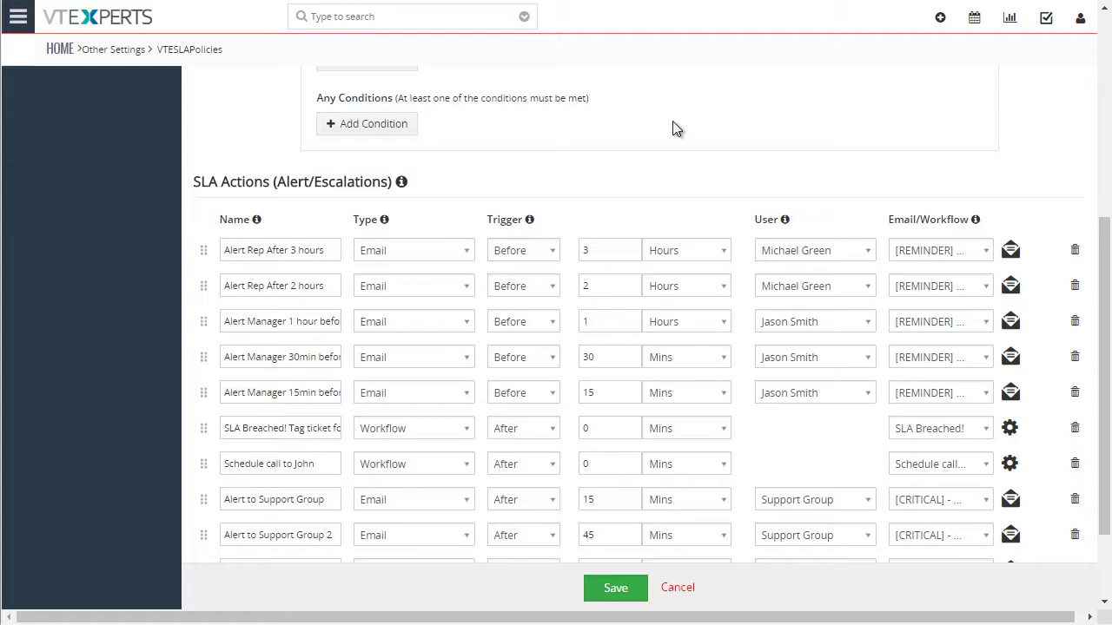
left_click_drag(335, 250, 226, 247)
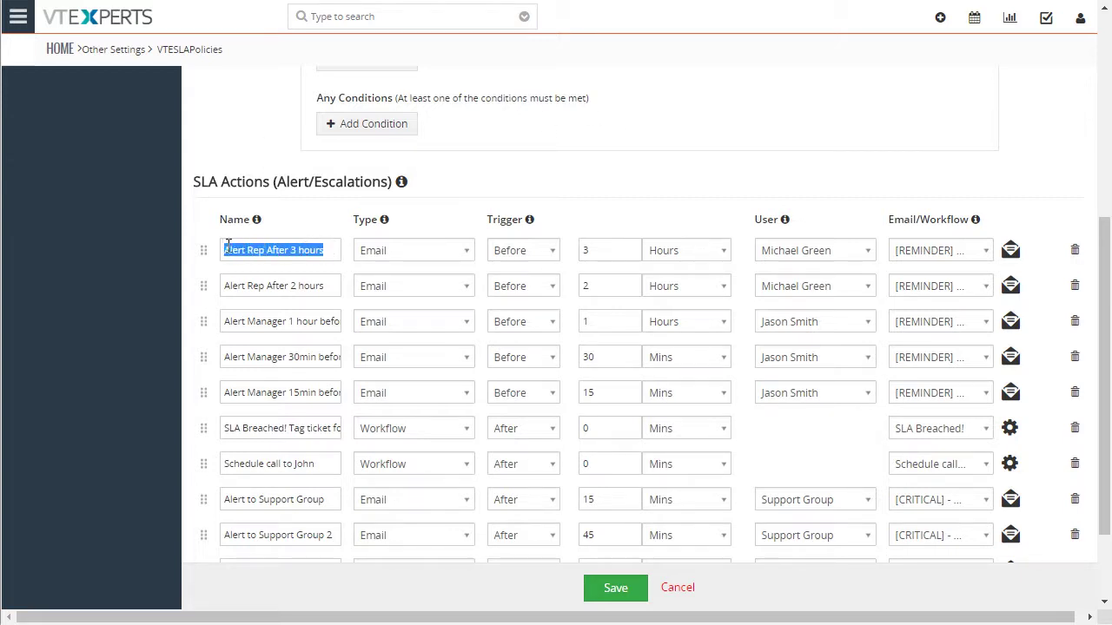
left_click(281, 252)
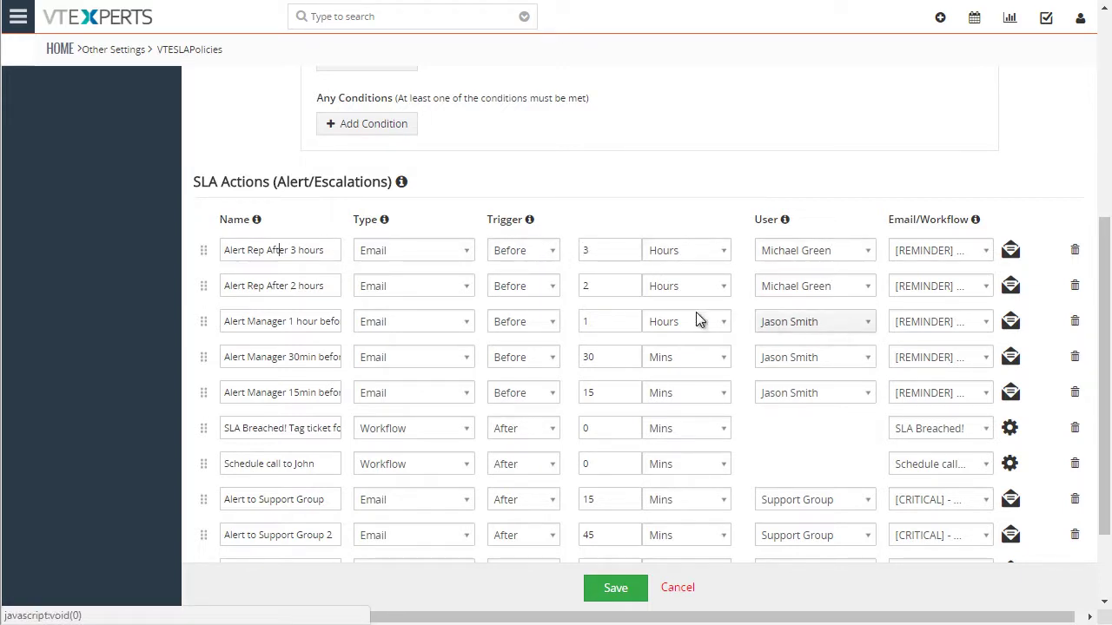
double_click(597, 322)
left_click(925, 322)
left_click(928, 324)
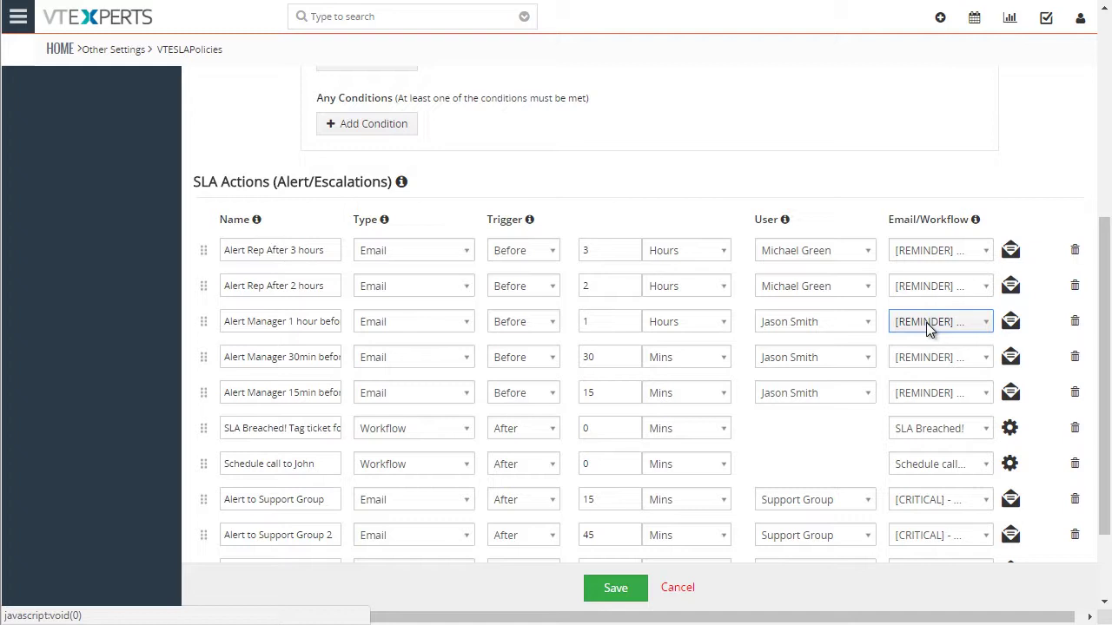
double_click(309, 357)
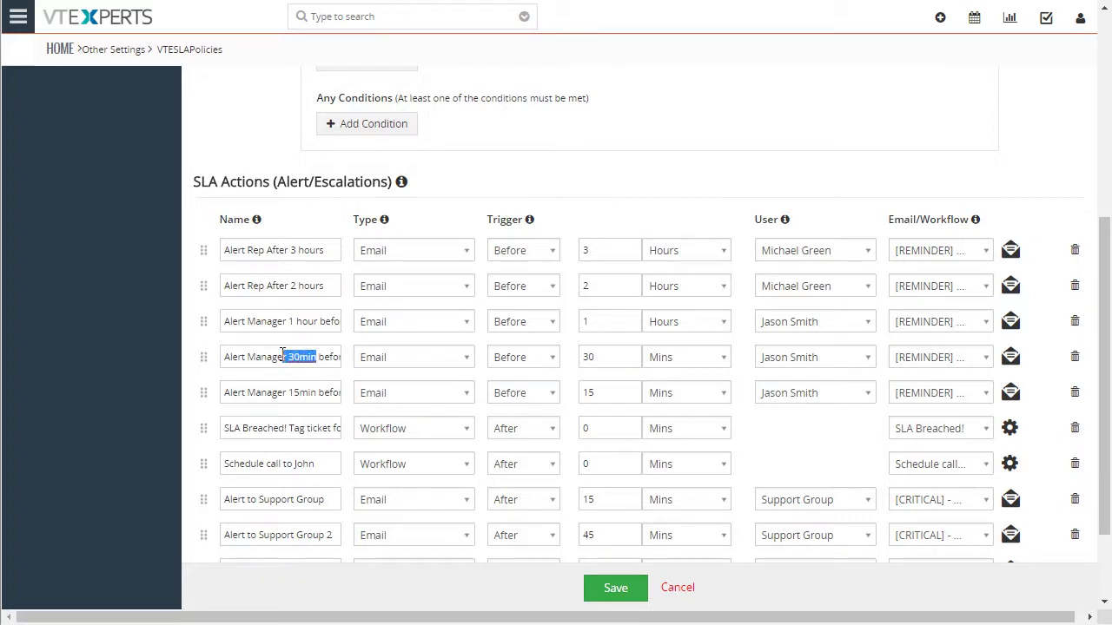
left_click_drag(299, 392, 266, 392)
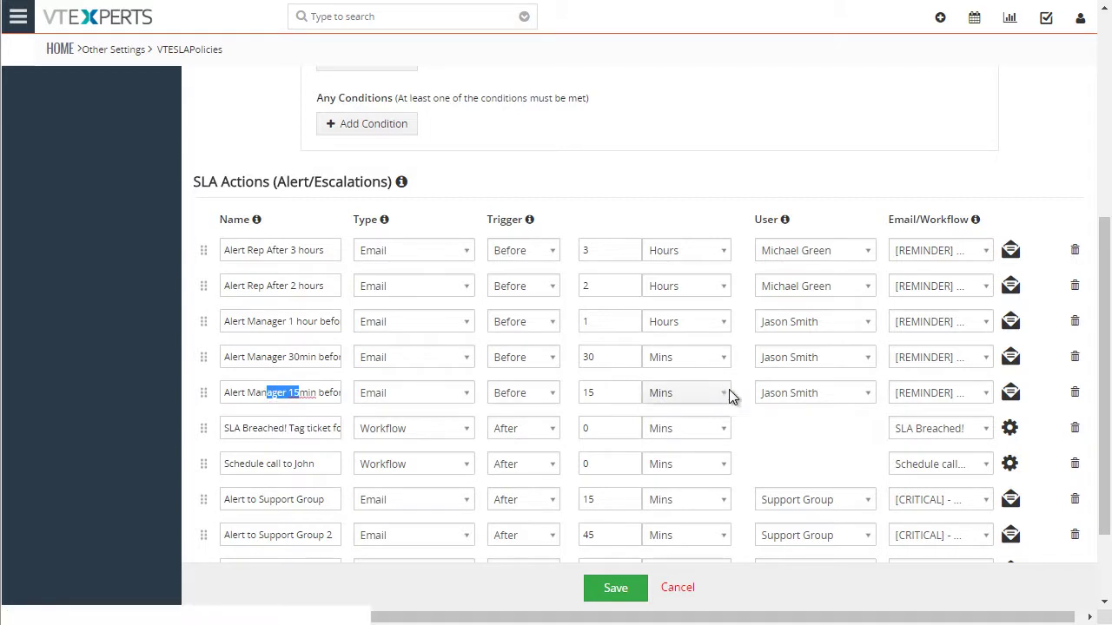
mouse_move(289, 429)
left_mouse_down()
mouse_move(231, 428)
mouse_move(306, 428)
left_mouse_up()
left_click(313, 432)
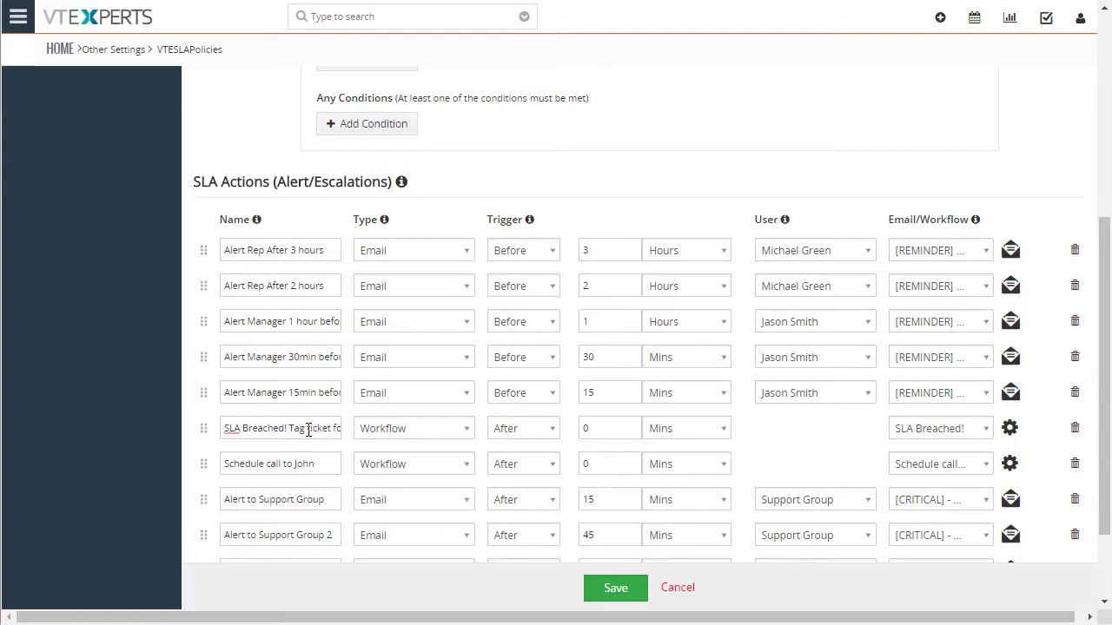
left_click_drag(332, 464, 257, 463)
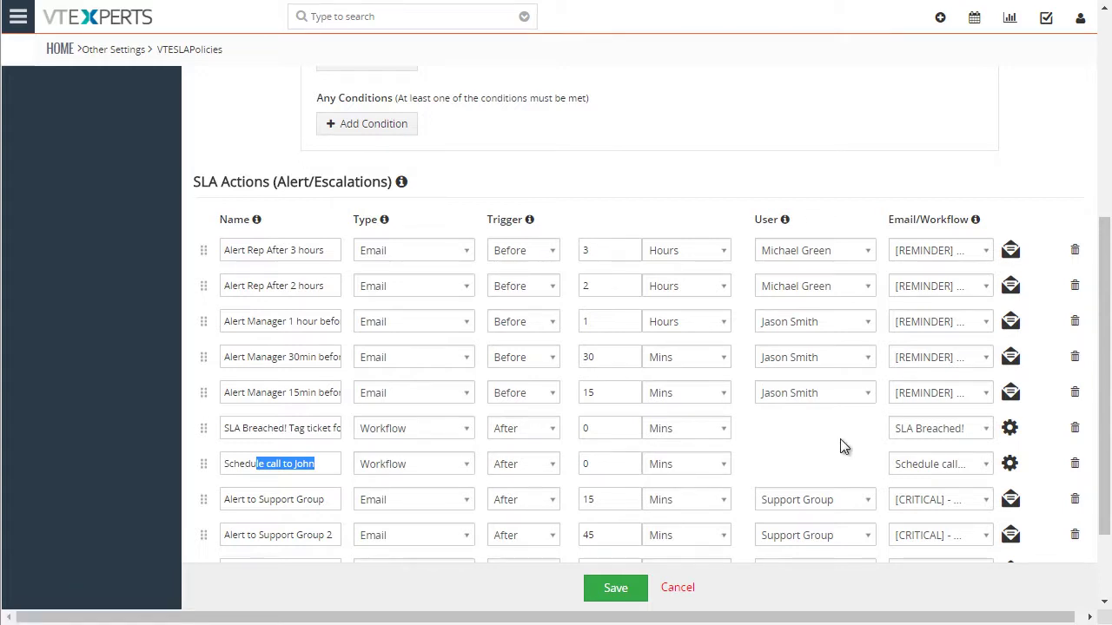
left_click(956, 464)
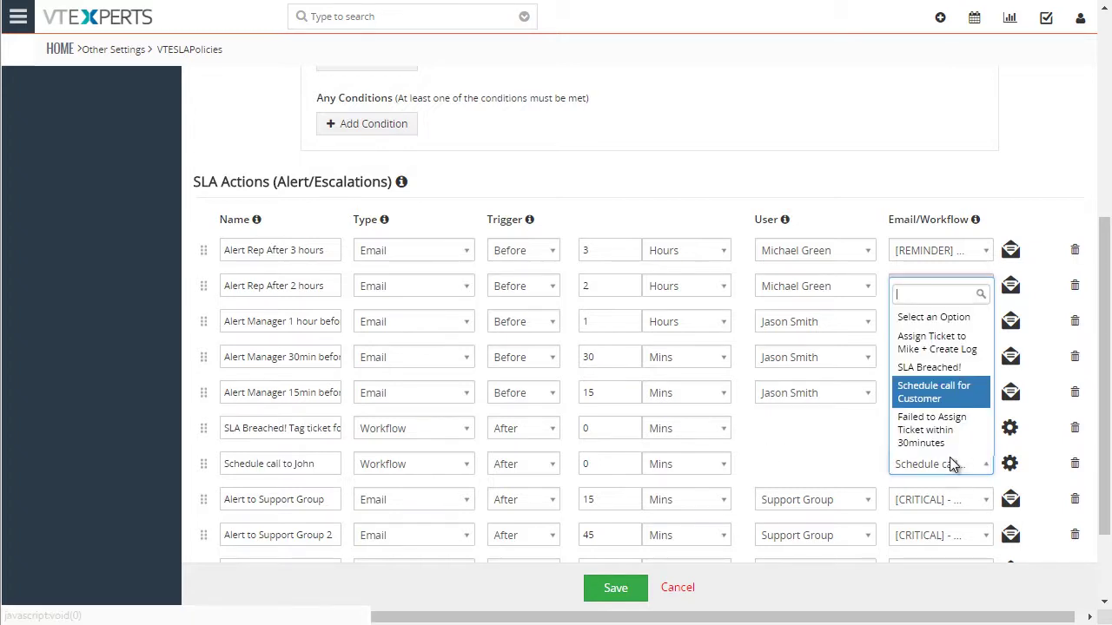
left_click(947, 398)
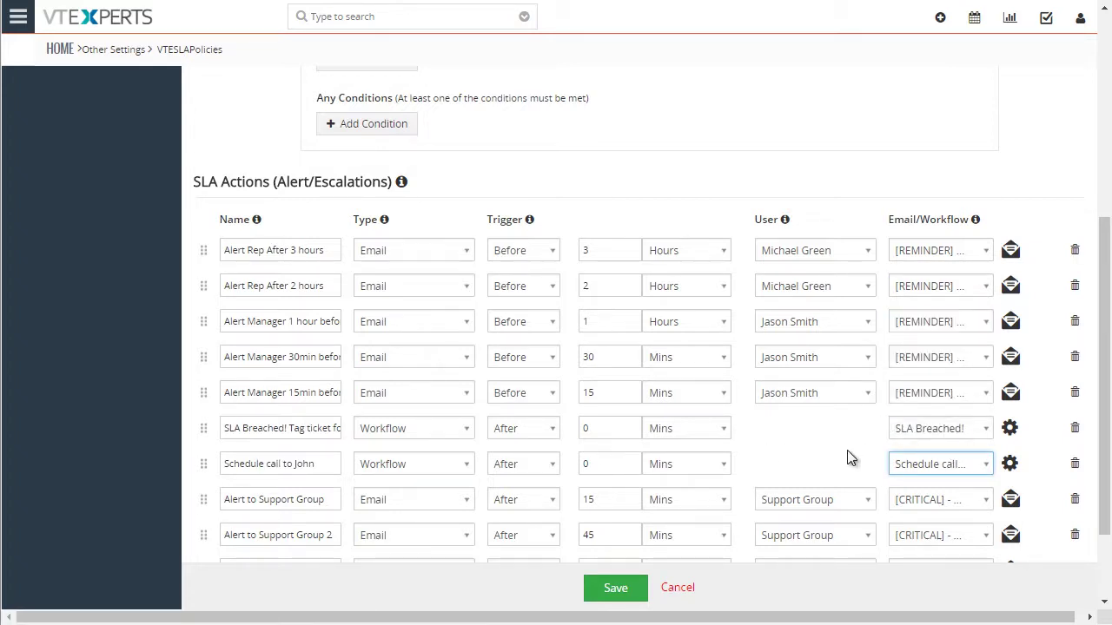
scroll(848, 455, "down", 2)
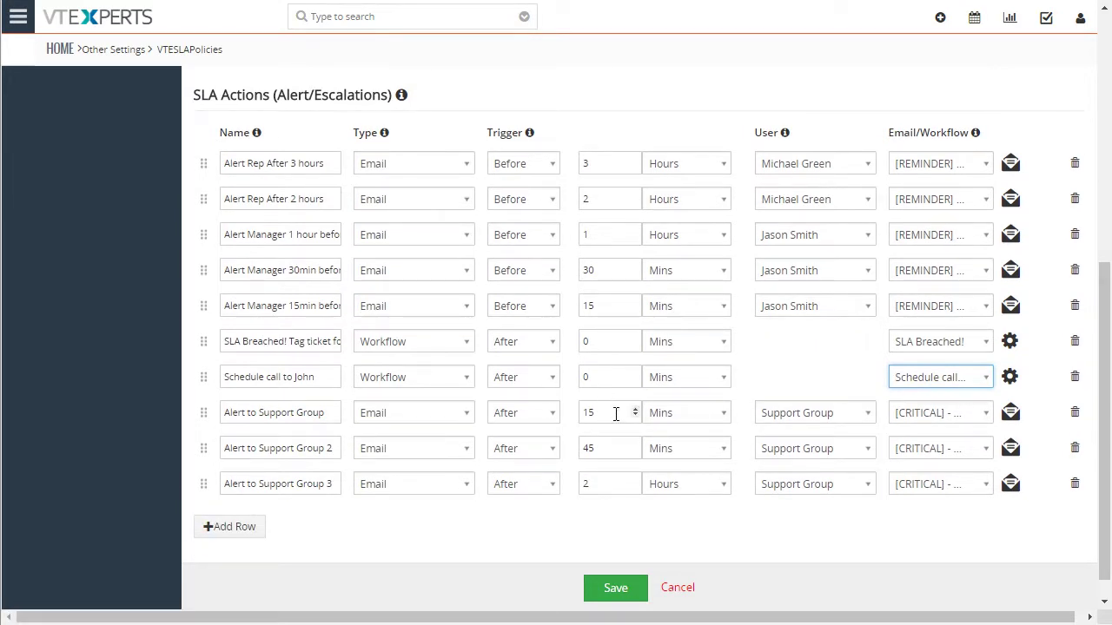
left_click_drag(1101, 414, 1108, 337)
scroll(861, 168, "up", 1)
scroll(798, 121, "up", 1)
left_click(816, 137)
scroll(888, 183, "down", 3)
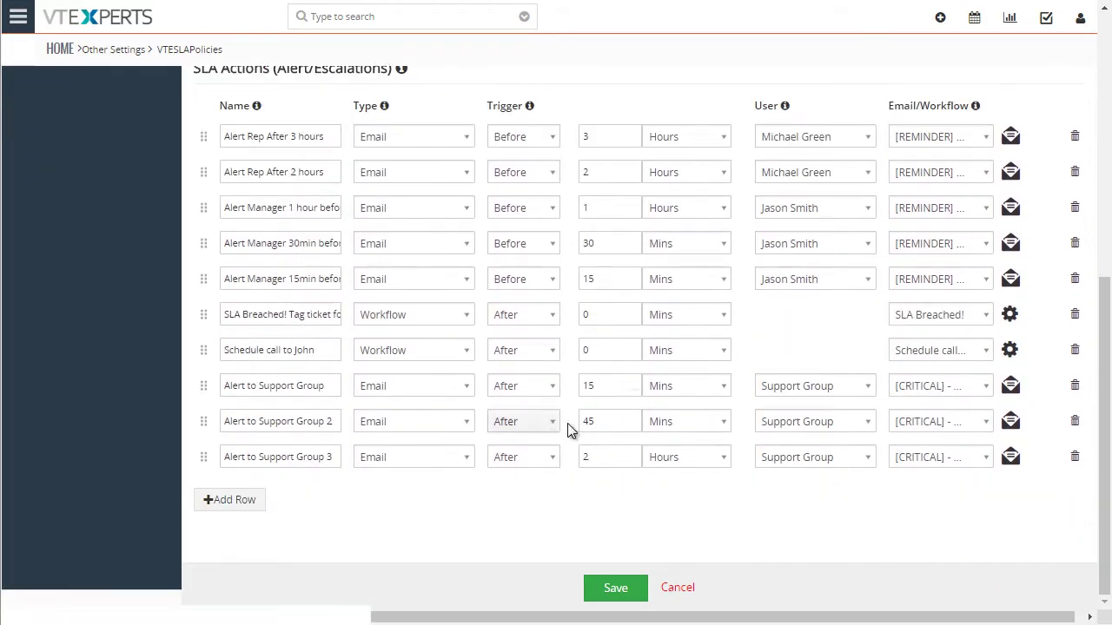
left_click_drag(608, 388, 585, 386)
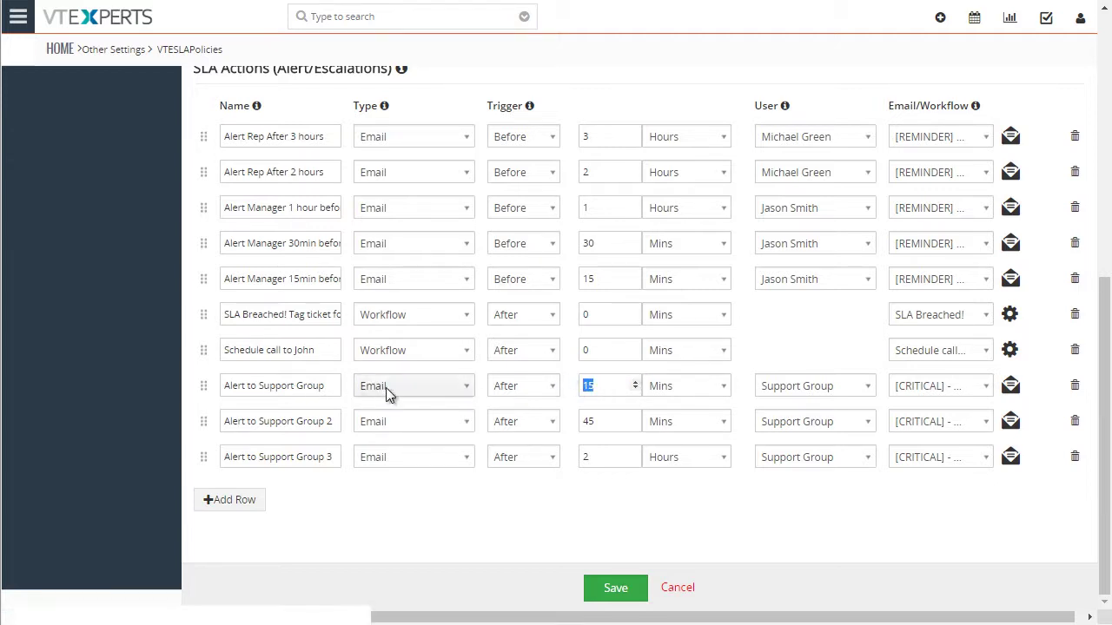
left_click_drag(318, 422, 347, 461)
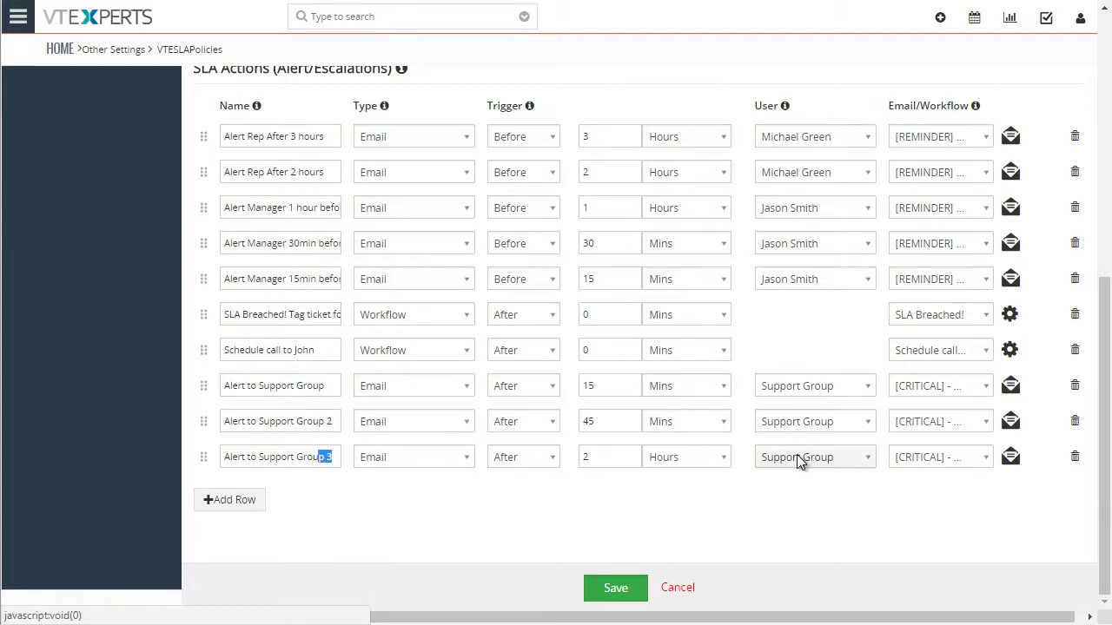